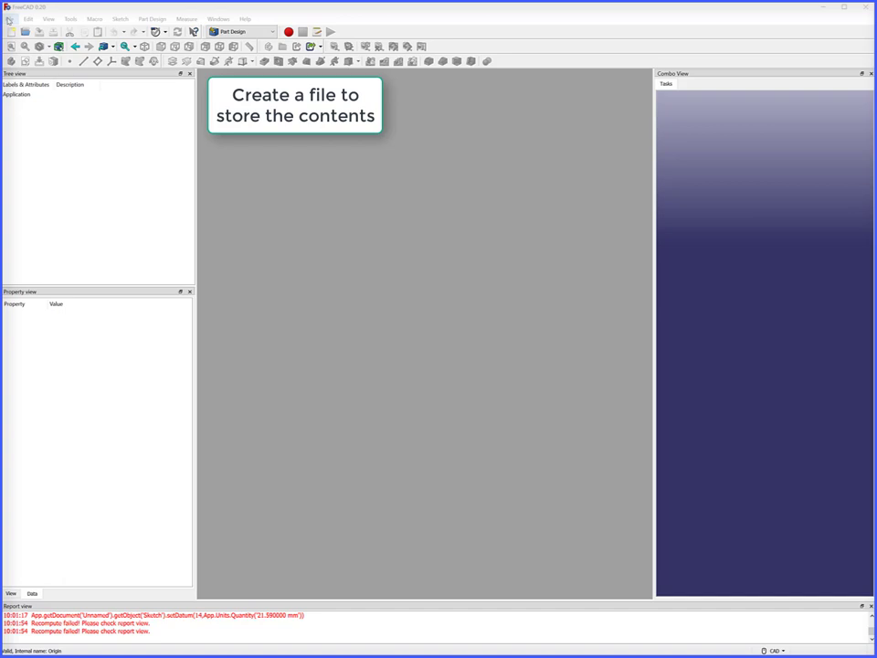
Create a new document and save it as "Elliptical Hollow Sloped Cylinder"
left_click(8, 19)
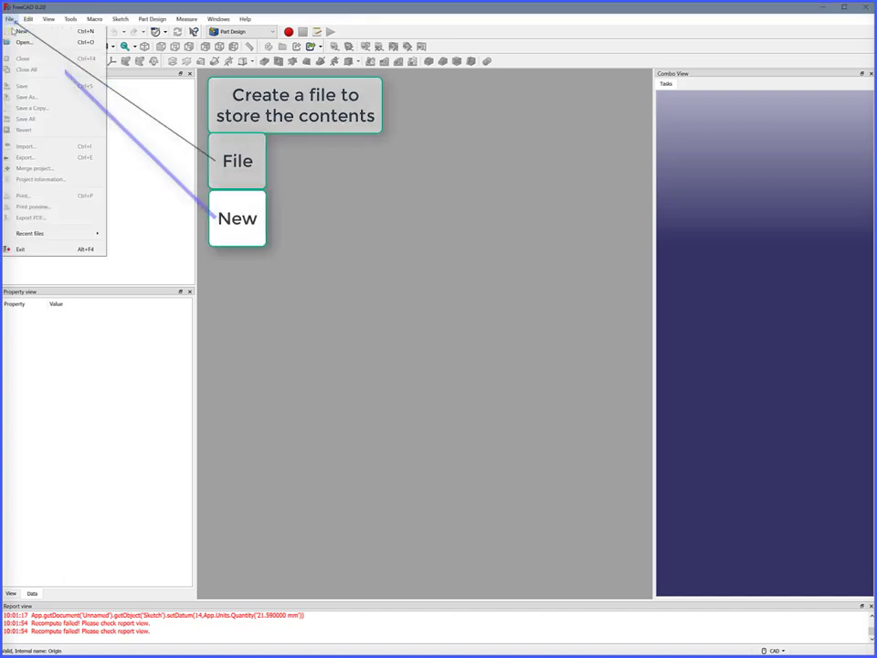
left_click(14, 27)
left_click(9, 19)
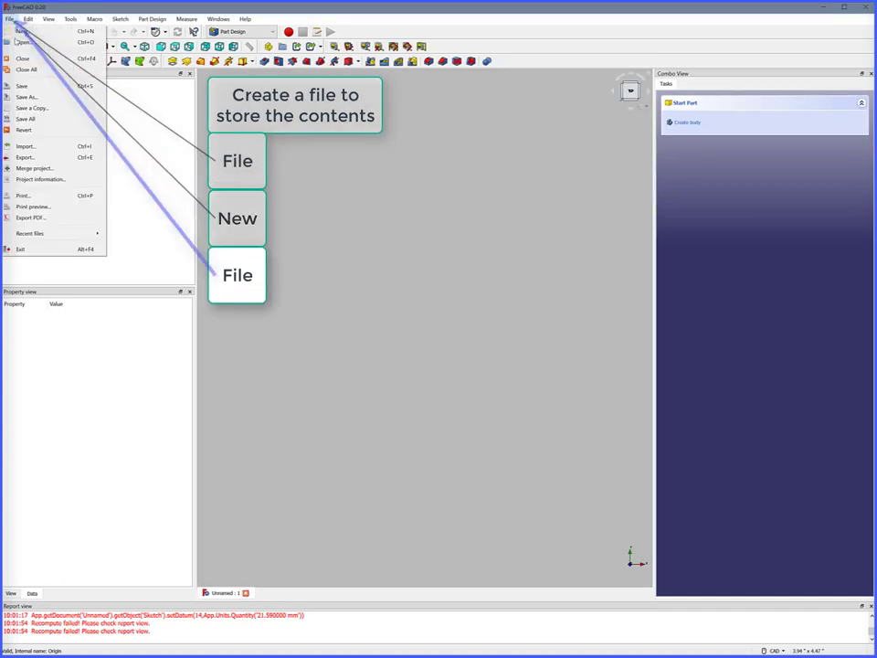
left_click(27, 98)
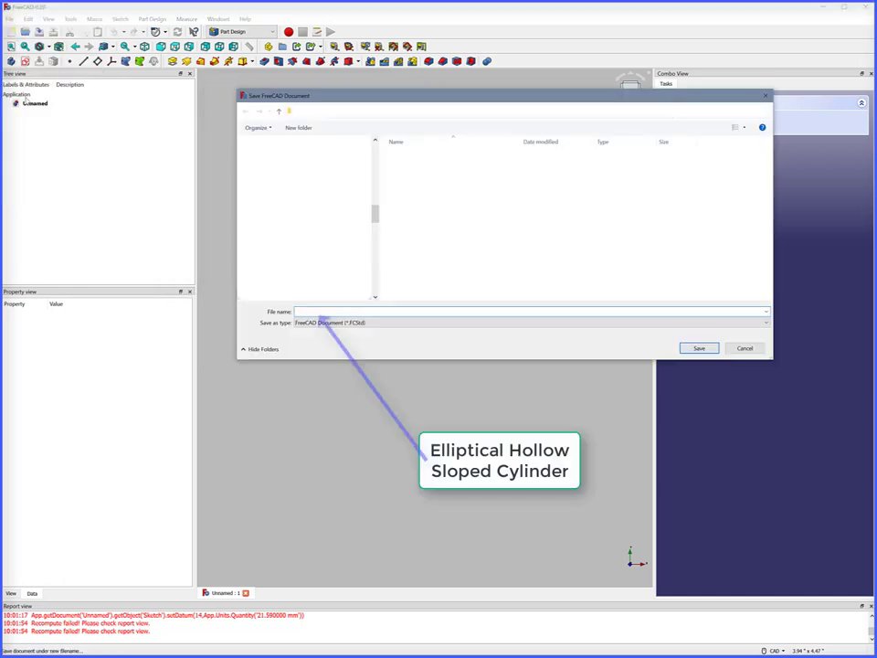
type("Elliptical Hollow Sloped Cylinder")
left_click(699, 347)
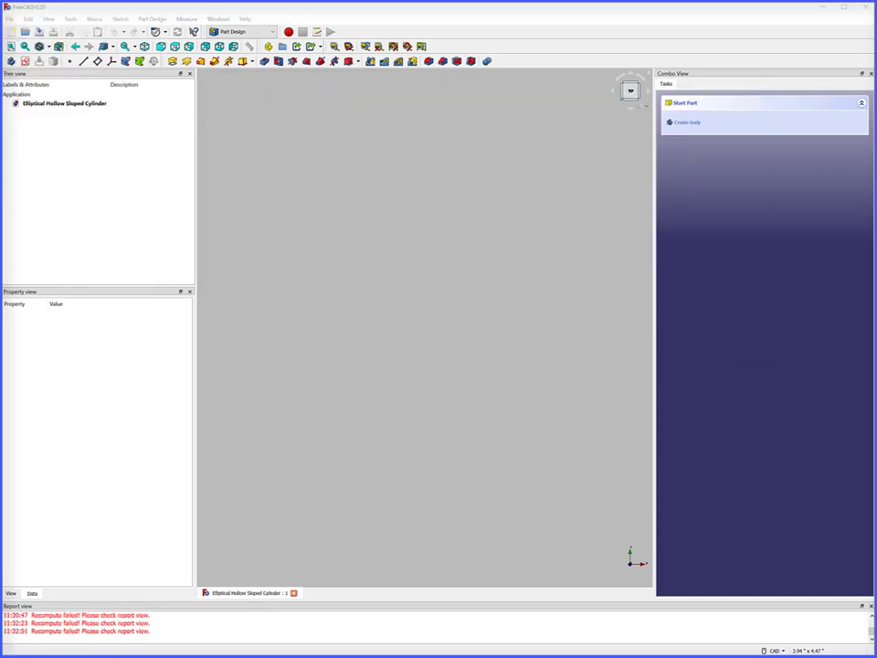
Create a body in the document and start a sketch in it on the XY_Plane
left_click(25, 61)
left_click(40, 113)
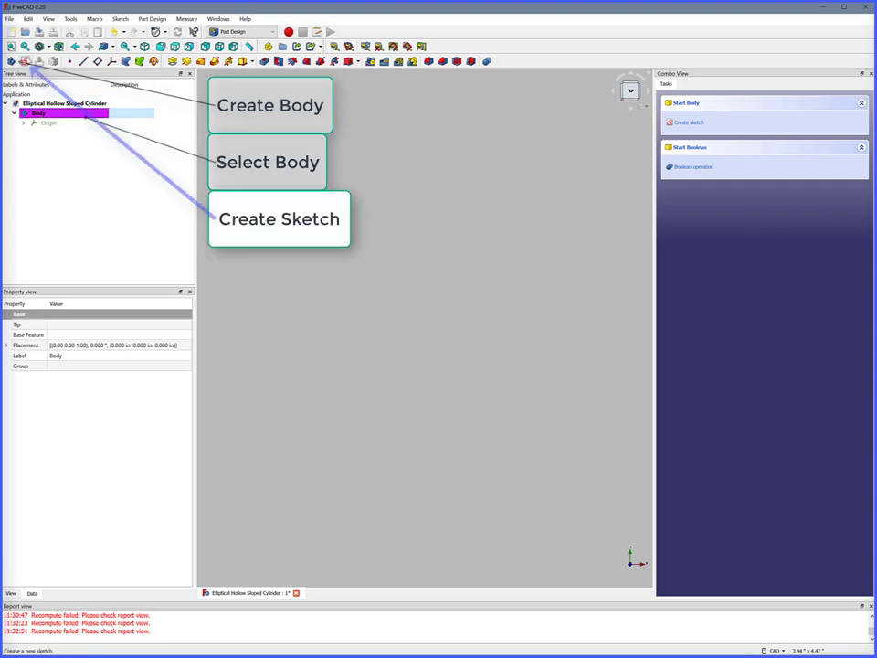
left_click(25, 60)
left_click(690, 146)
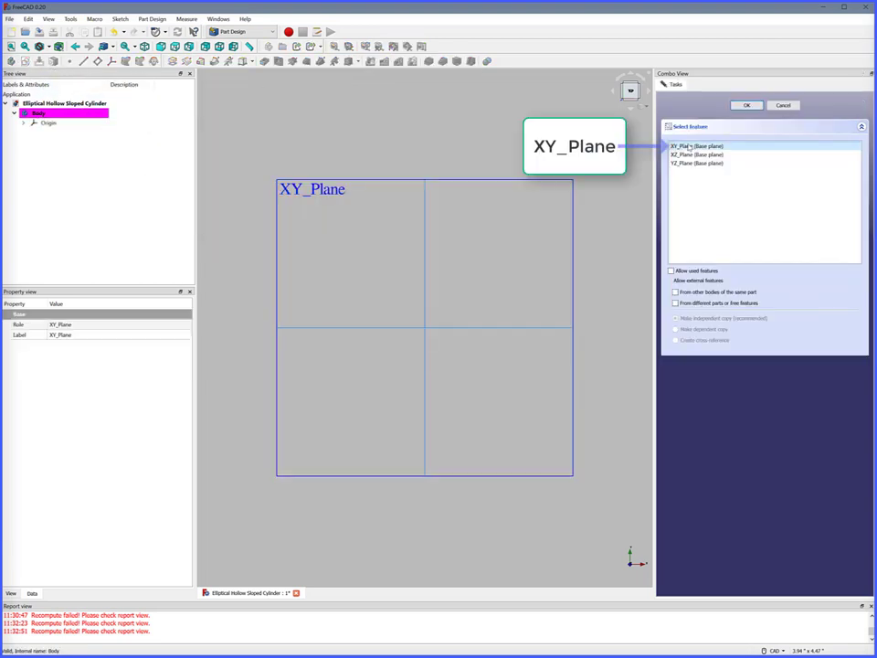
left_click(746, 105)
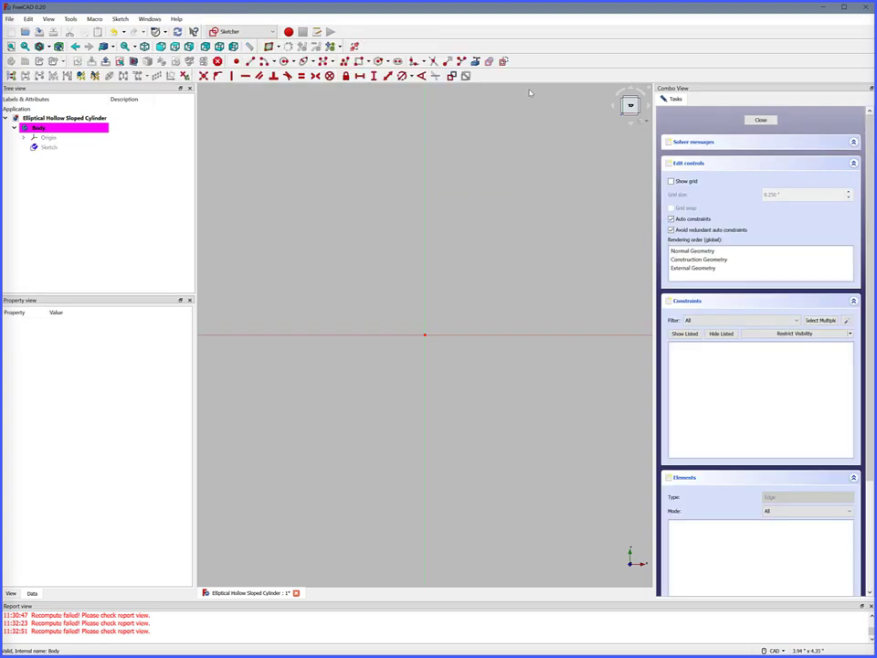
Sketch a tilted upright ellipse by center, with its center slightly below and right of the origin
left_click(304, 61)
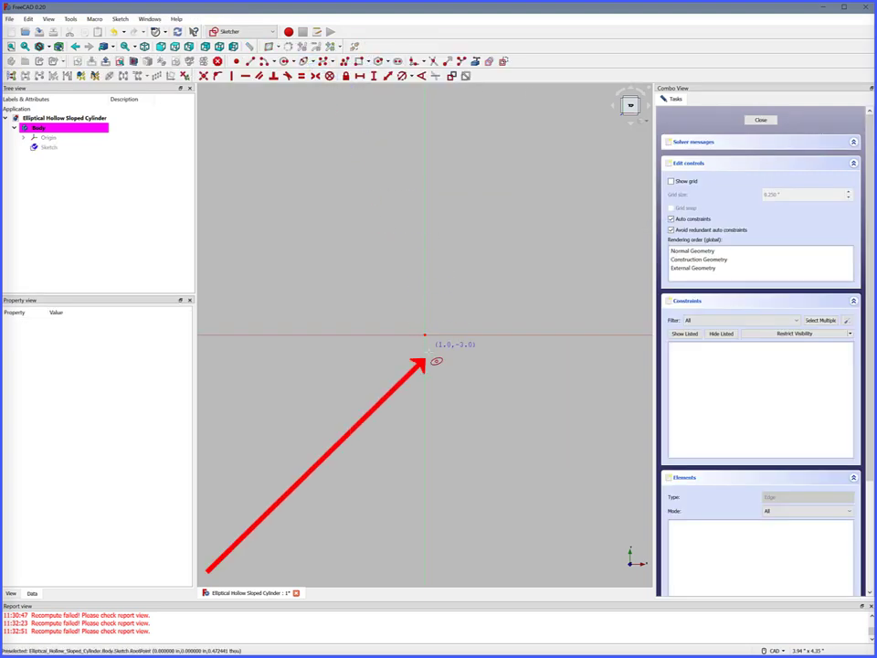
left_click(430, 353)
left_click(409, 309)
left_click(407, 307)
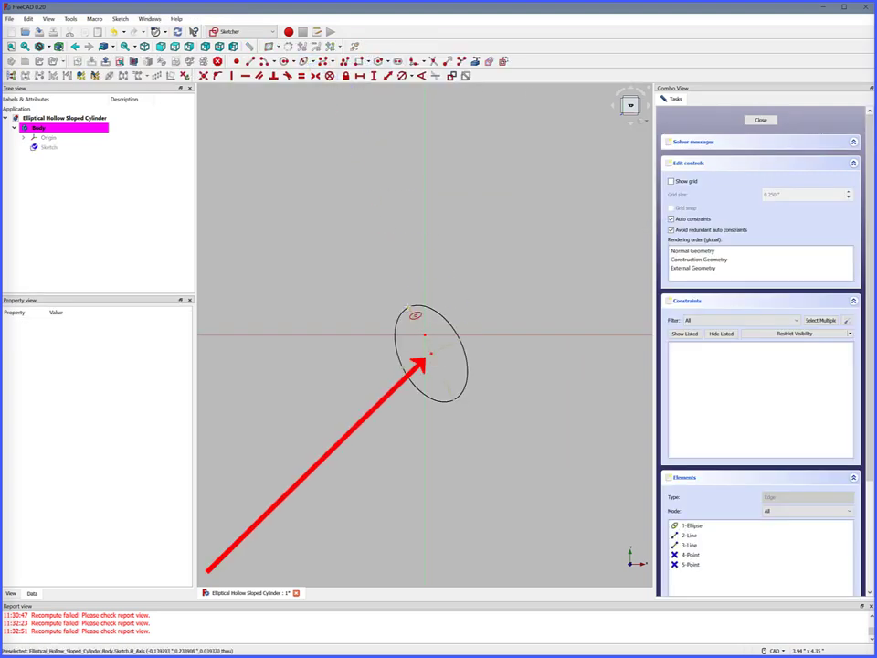
right_click(427, 341)
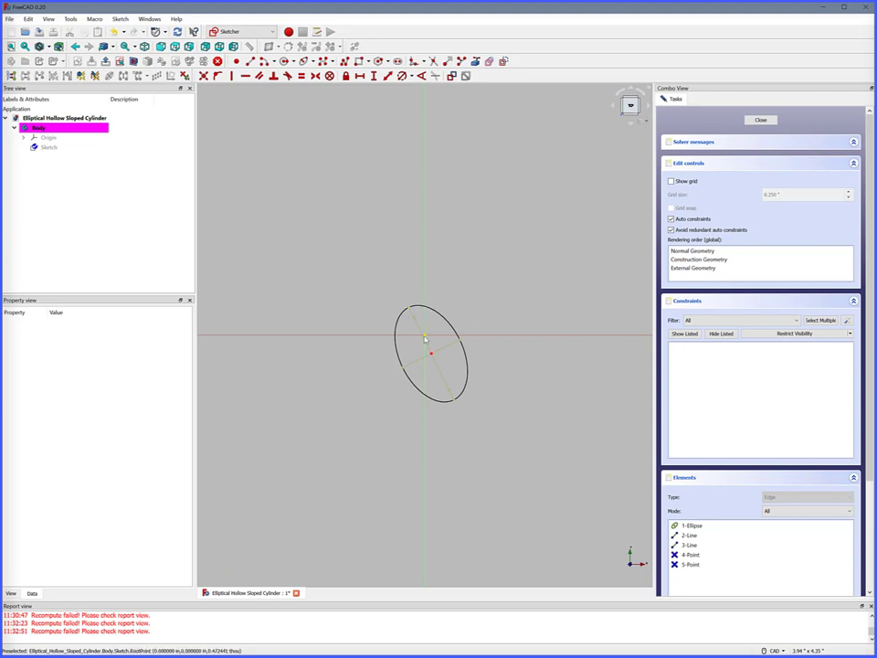
Constrain the ellipse's center coincident with the origin and its upper major-axis endpoint onto the vertical axis
left_click(423, 341)
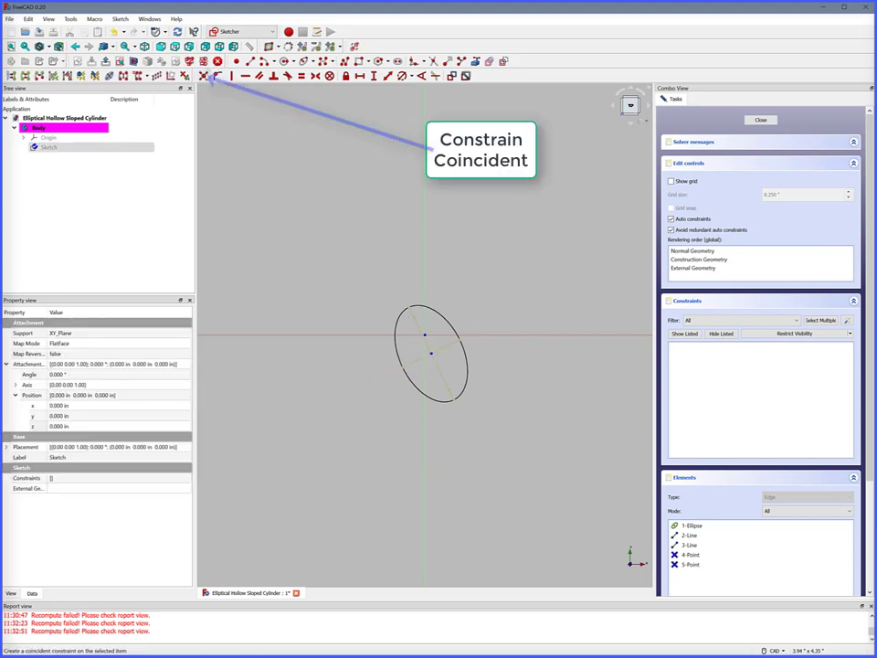
left_click(205, 76)
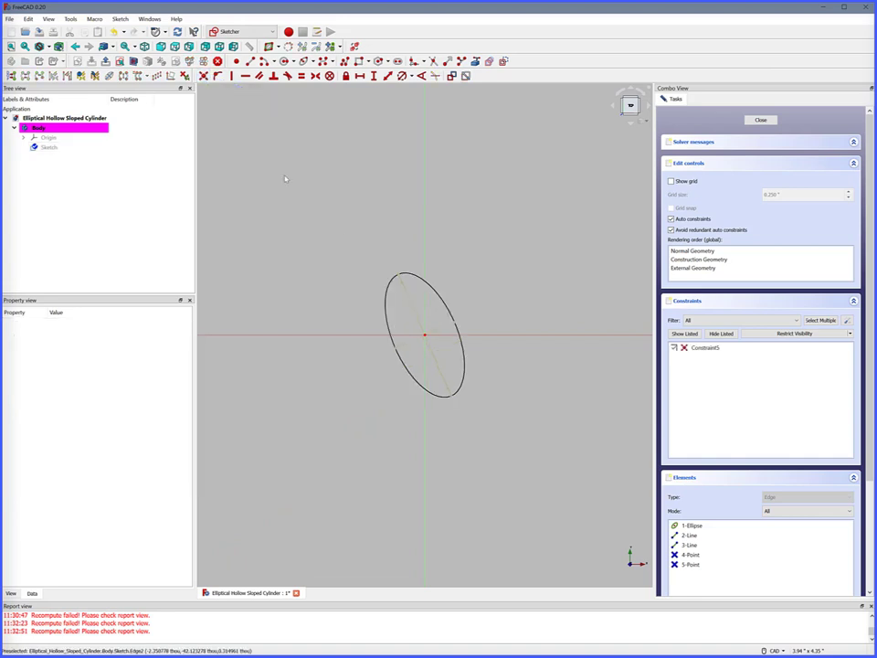
left_click(398, 276)
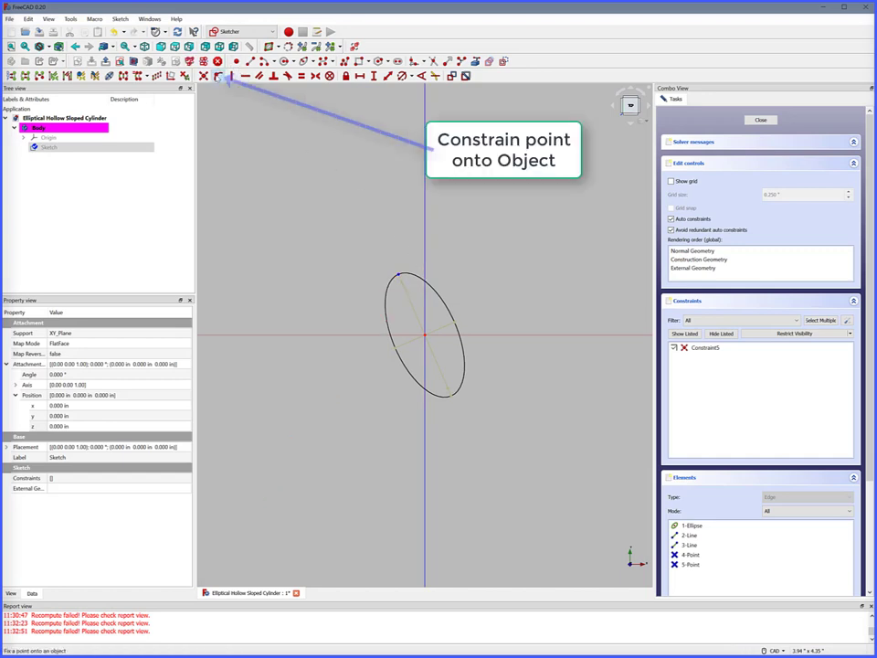
left_click(219, 77)
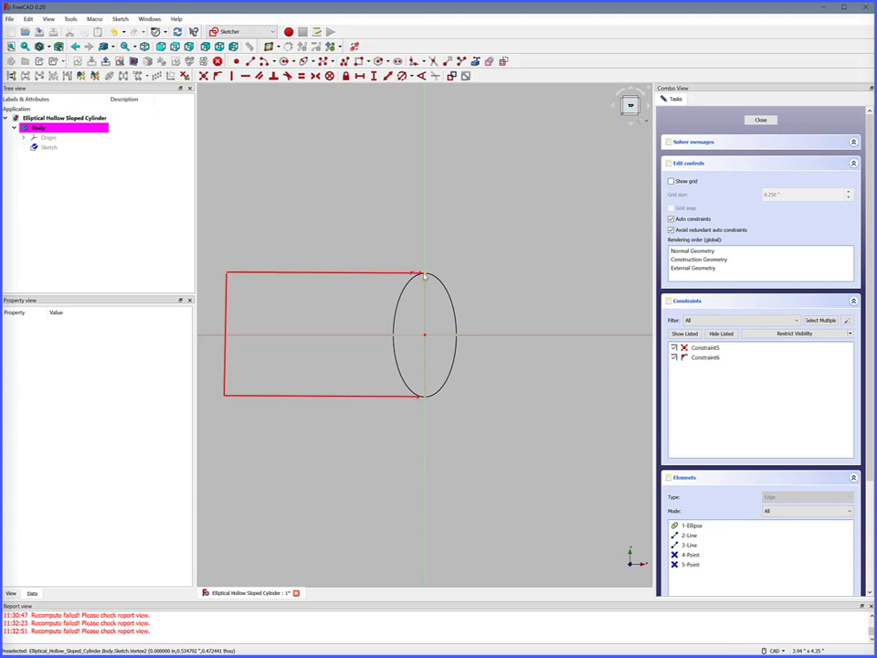
Constrain the vertical distance between the ellipse's upper and lower endpoints to 0.9 inches
left_click(424, 274)
left_click(424, 396)
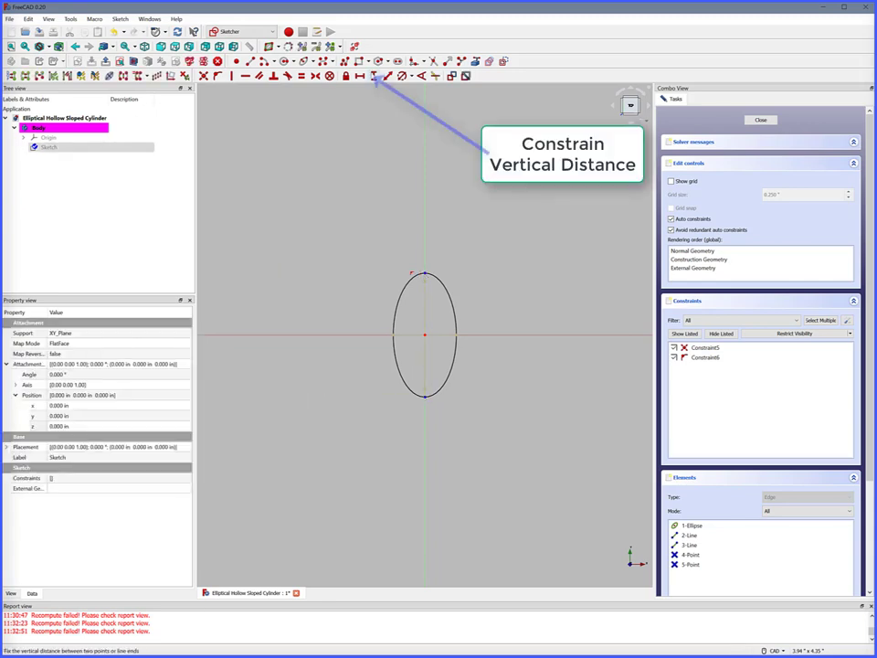
left_click(373, 76)
type(".9\"")
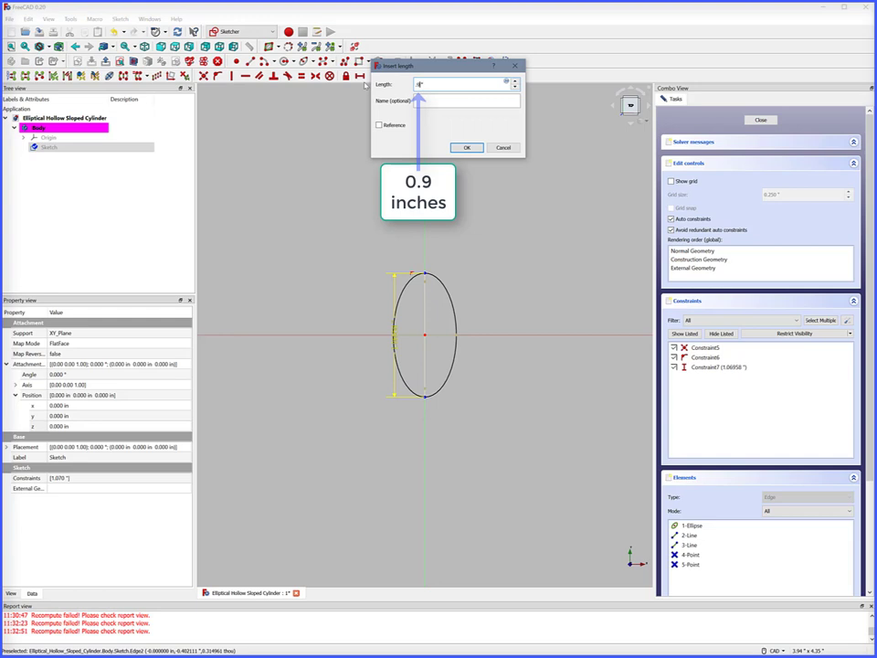
key("Return")
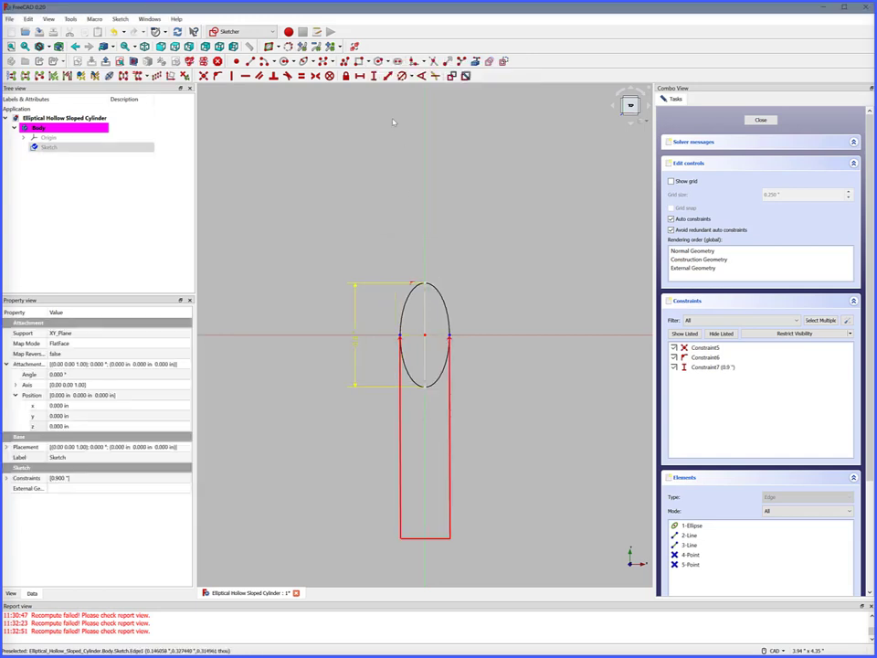
Constrain the horizontal distance between the ellipse's side endpoints to 0.8 inches and close the sketch
left_click(359, 76)
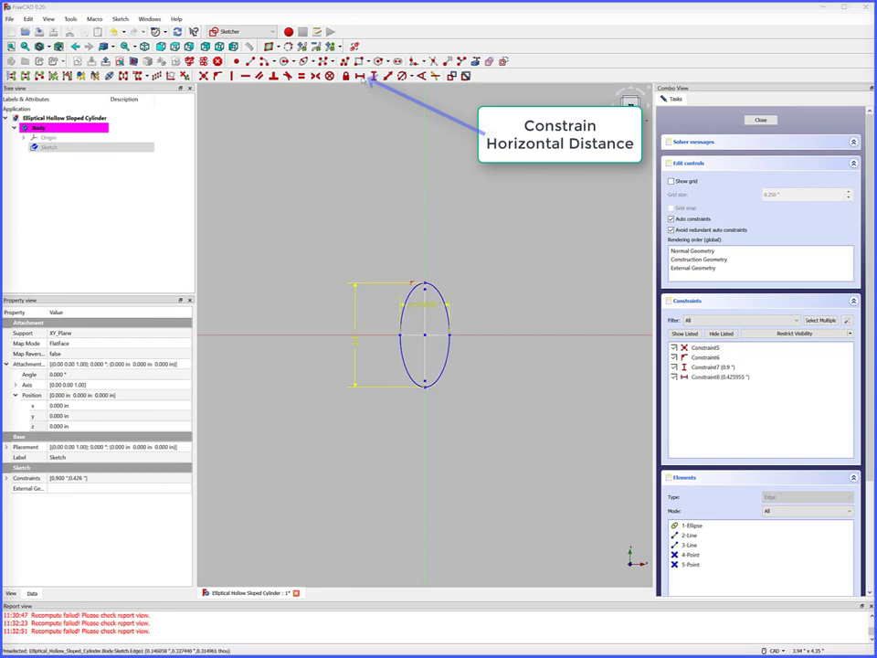
key("BackSpace")
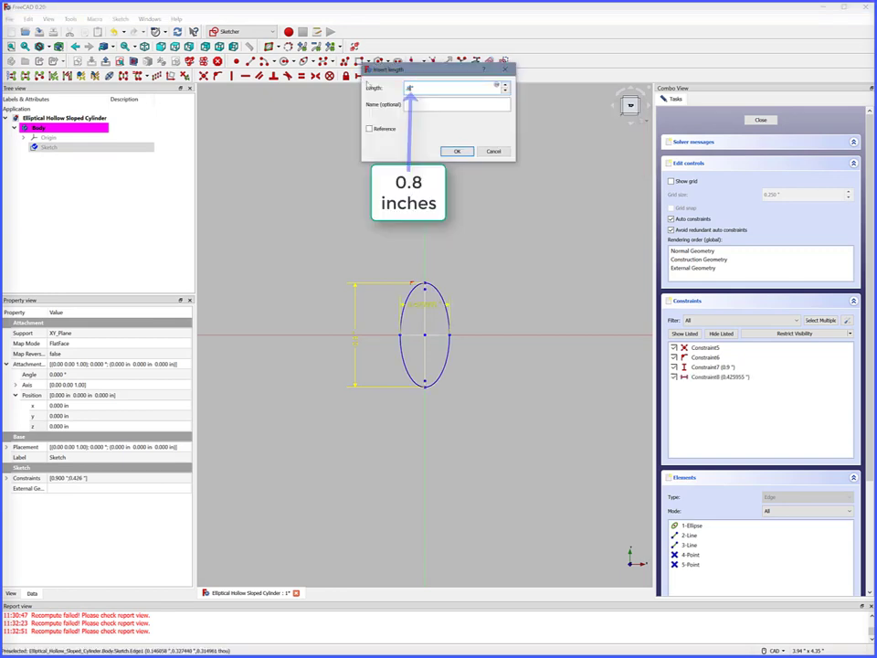
type("0.8")
key("Return")
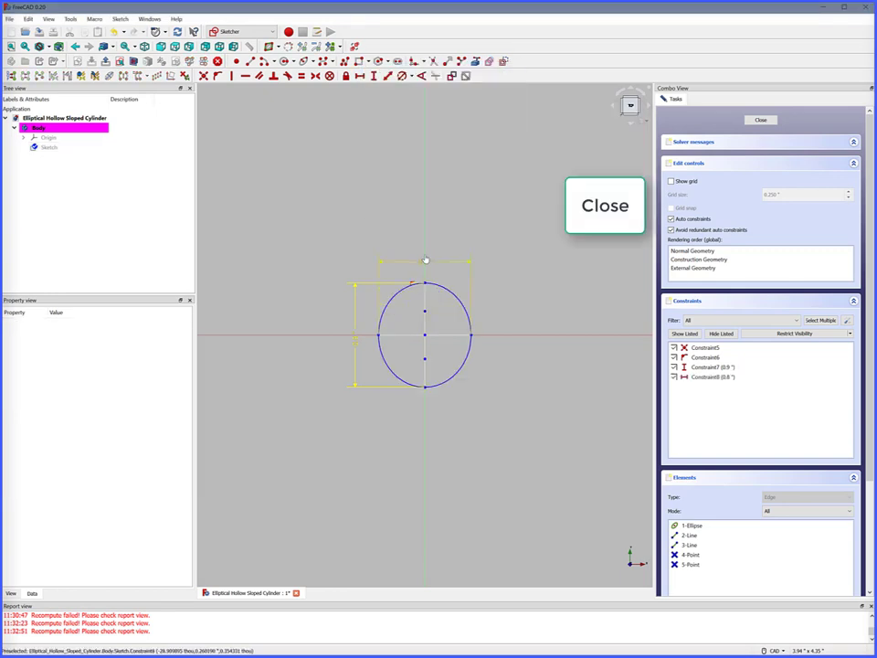
left_click(762, 120)
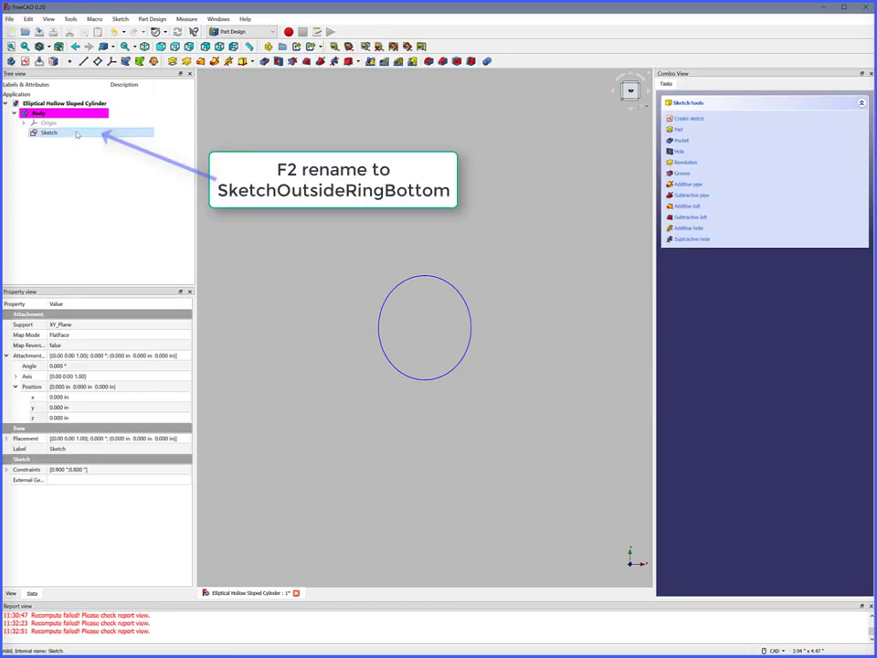
Rename the finished ellipse sketch to SketchOutsideRingBottom and hide it
key("F2")
type("SketchOu")
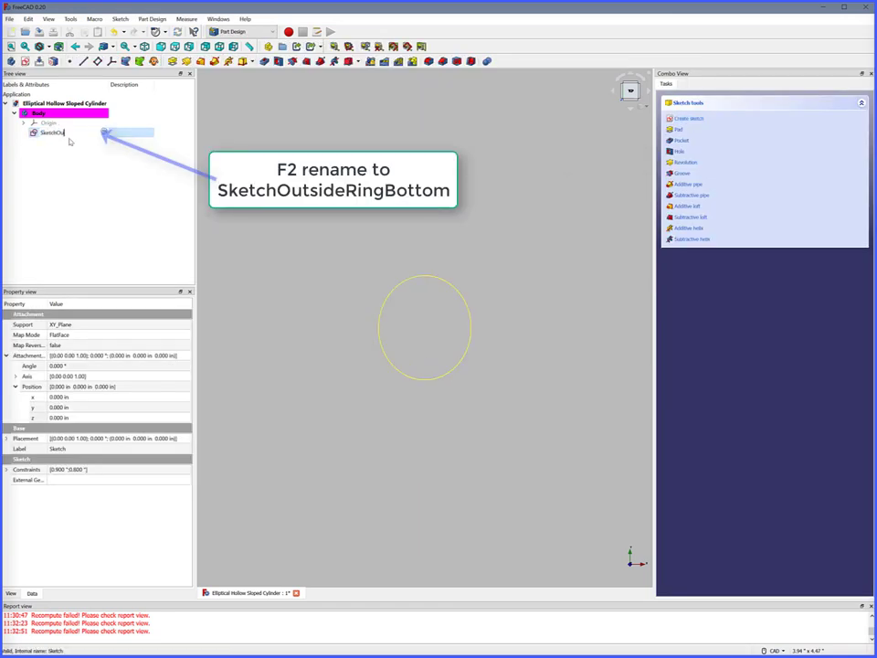
type("tsideRingBottom")
key("Return")
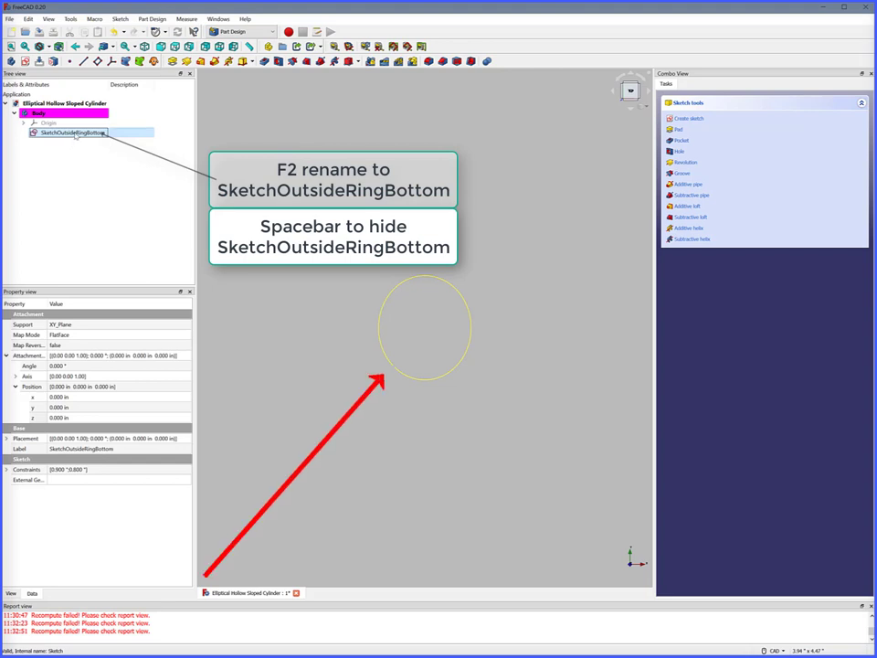
key("space")
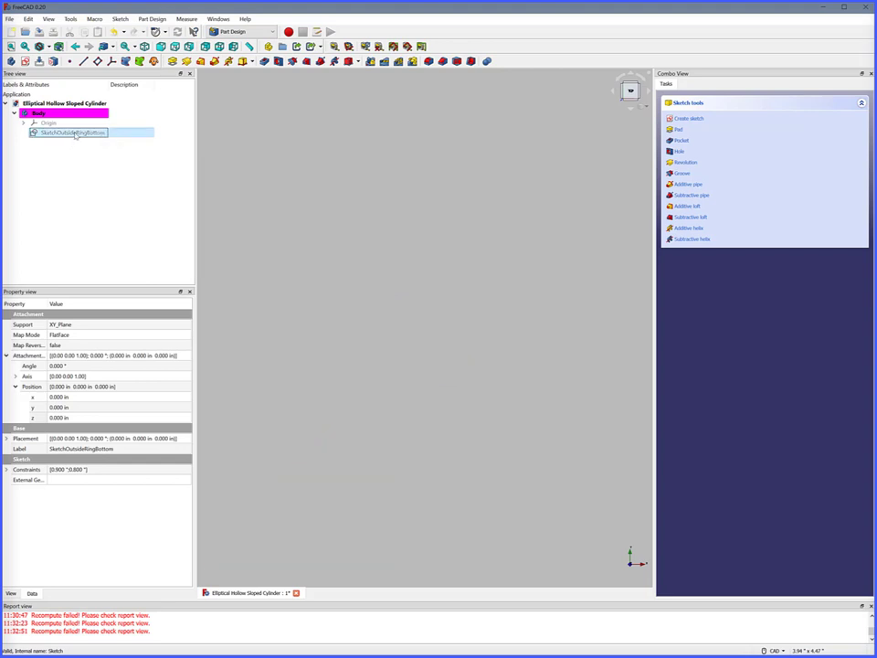
Start a second sketch on the XY_Plane and draw a tilted upright ellipse by center near the origin
left_click(24, 62)
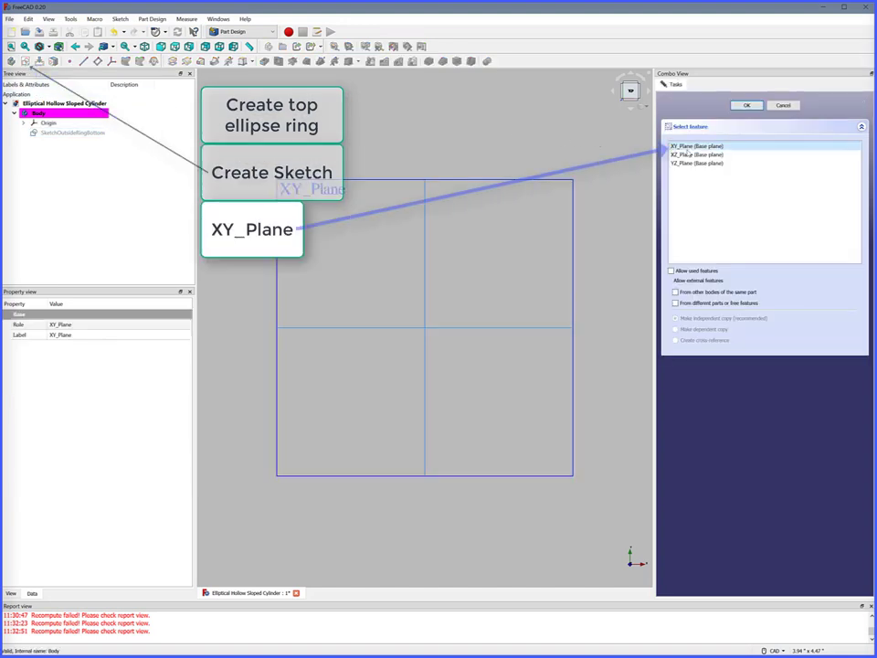
left_click(742, 106)
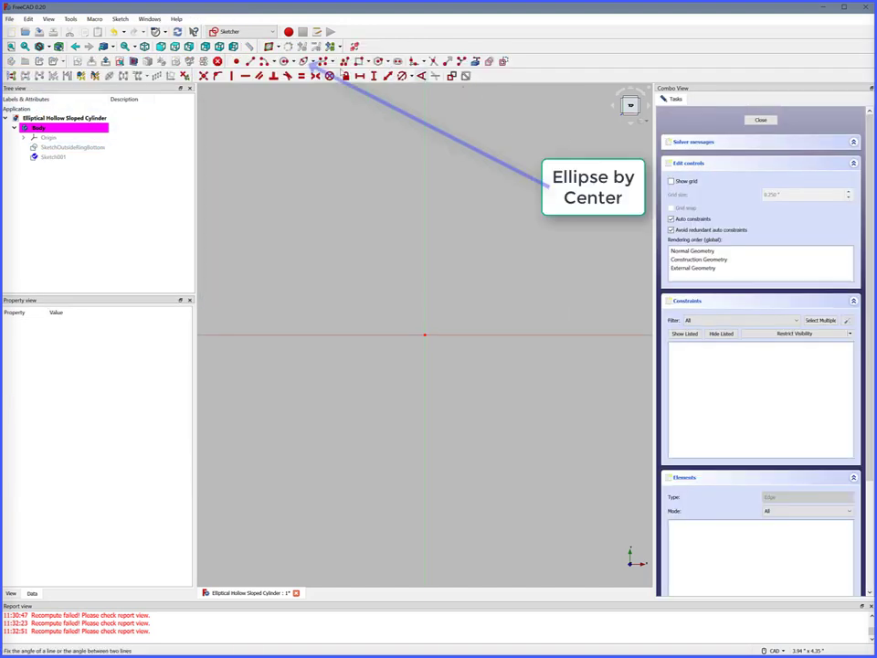
left_click(304, 61)
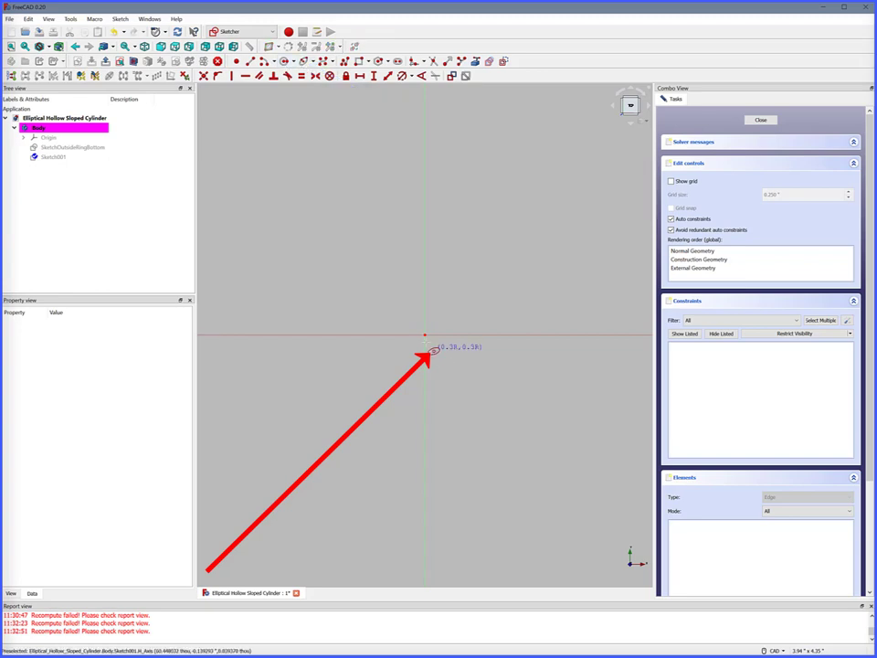
left_click(424, 335)
left_click(407, 300)
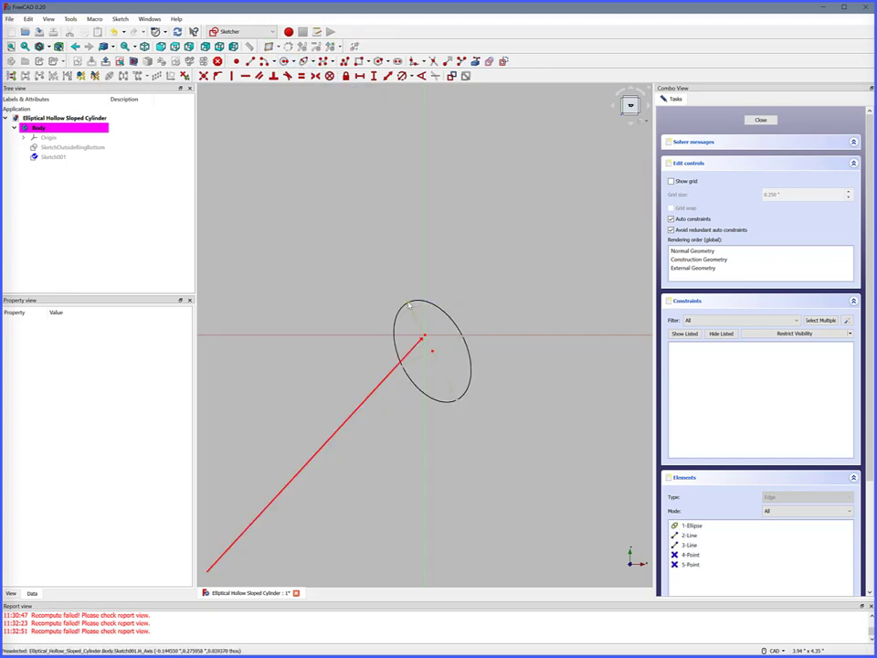
Make the second ellipse's center coincident with the origin and constrain its upper major-axis endpoint onto the vertical axis
left_click(431, 352)
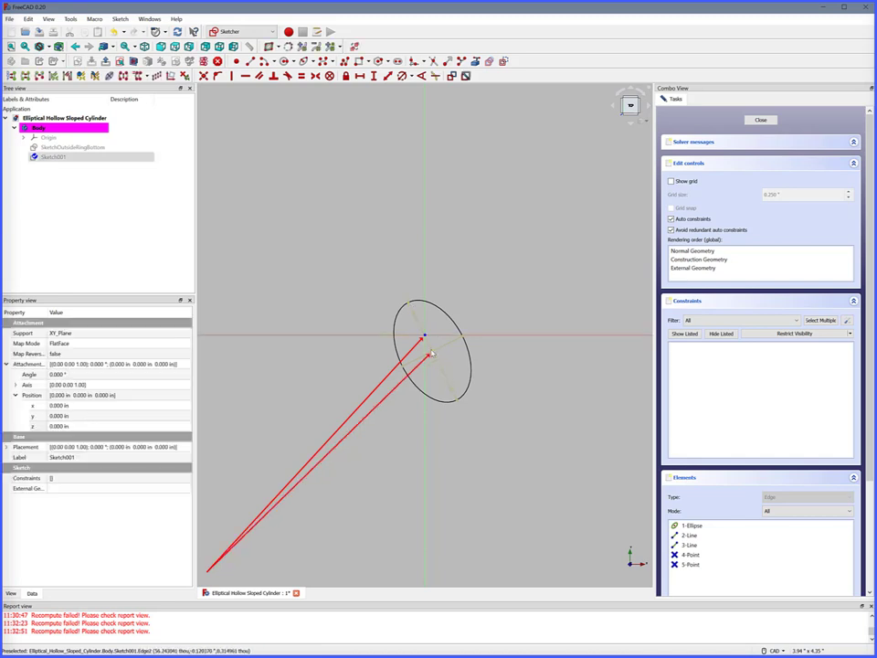
left_click(216, 77)
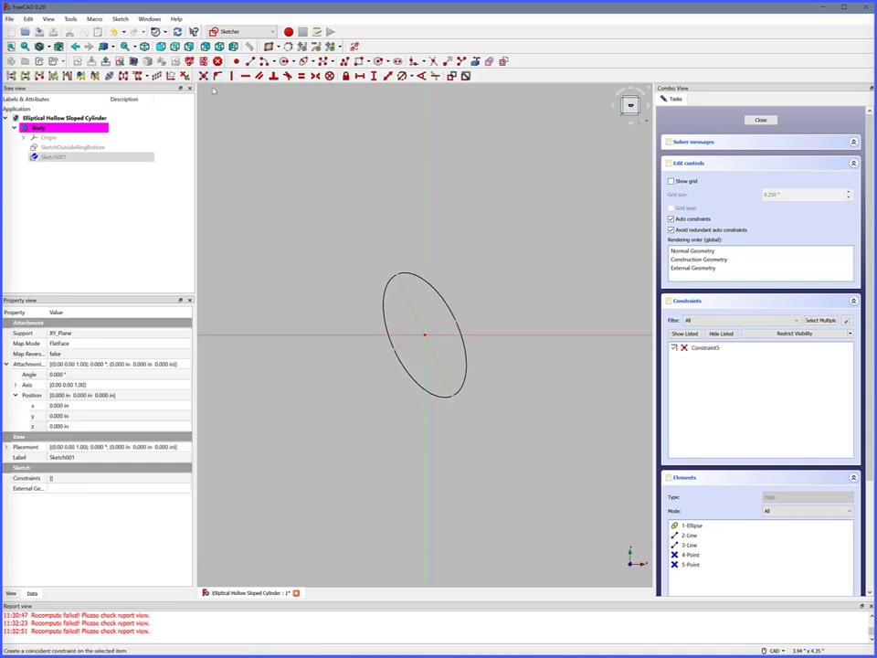
left_click(397, 277)
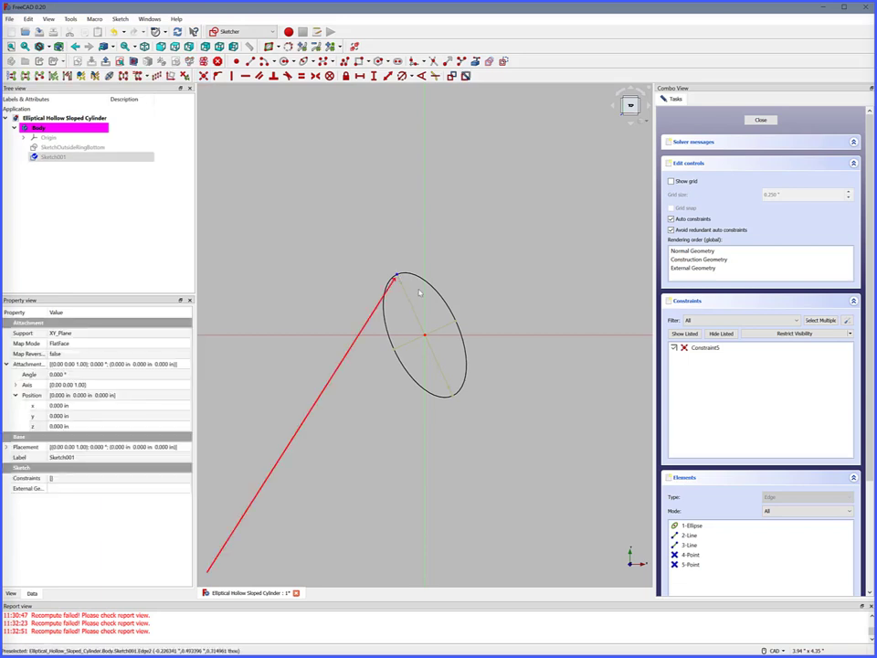
left_click(426, 293)
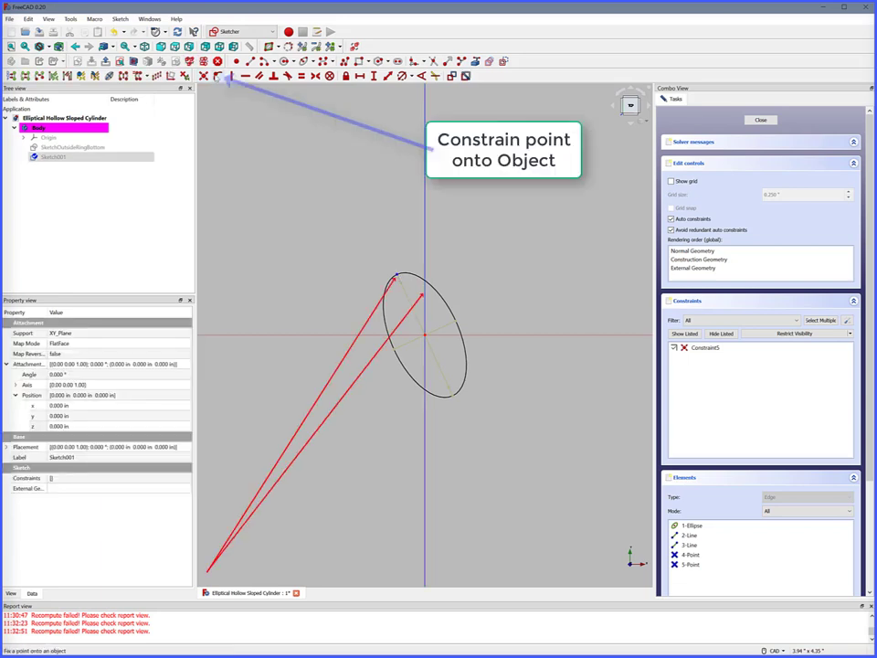
left_click(217, 77)
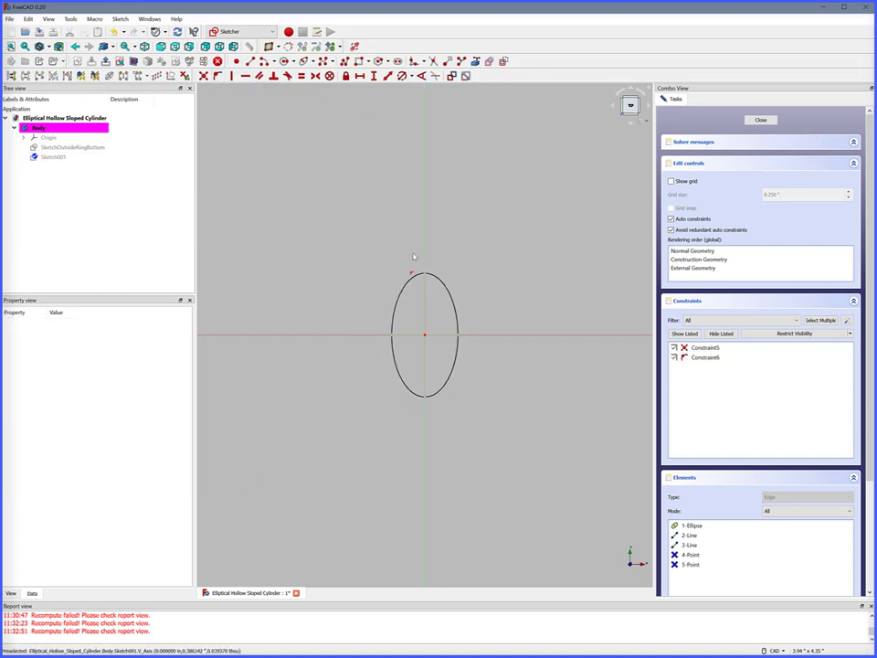
Constrain the vertical distance between the second ellipse's upper and lower endpoints to 0.7 inches
left_click(426, 395)
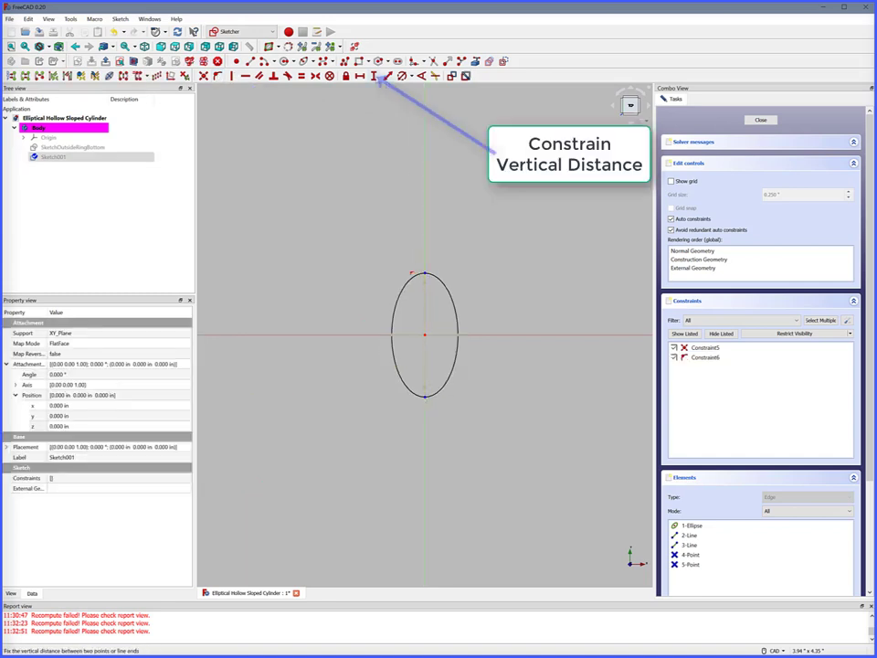
left_click(373, 76)
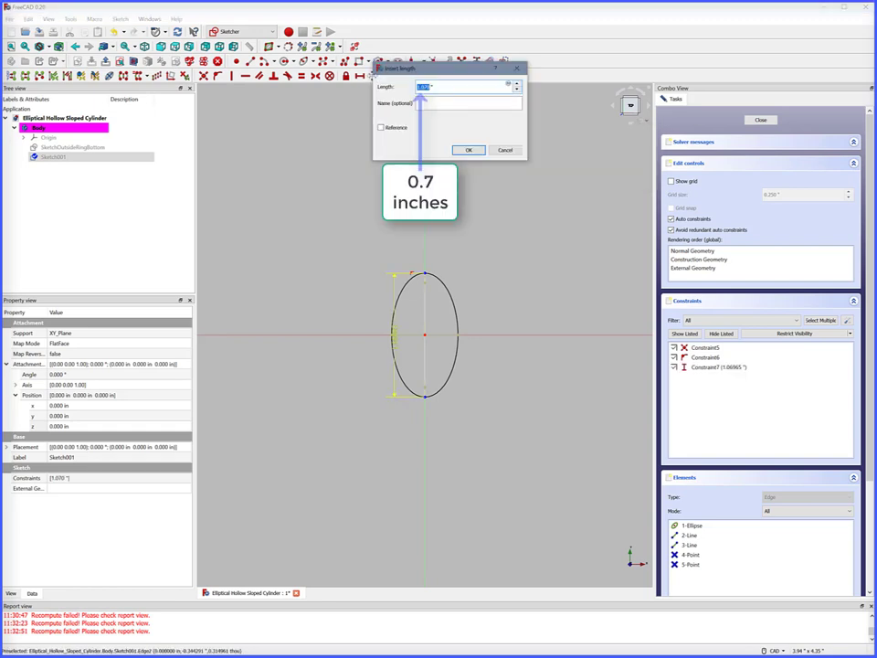
type(".7")
key("Return")
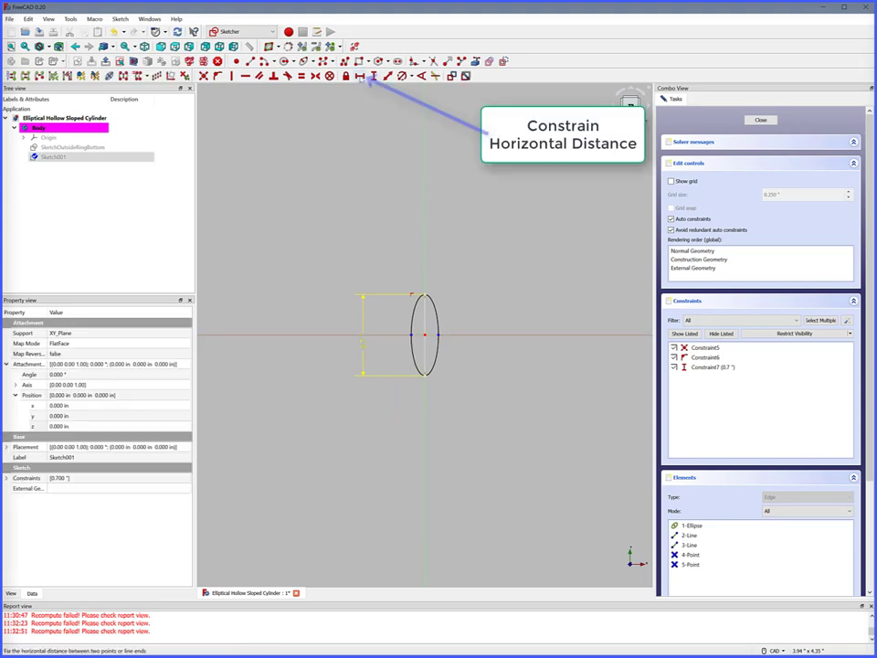
Constrain the horizontal distance between the second ellipse's side endpoints to 0.6 inches and close the sketch
left_click(359, 77)
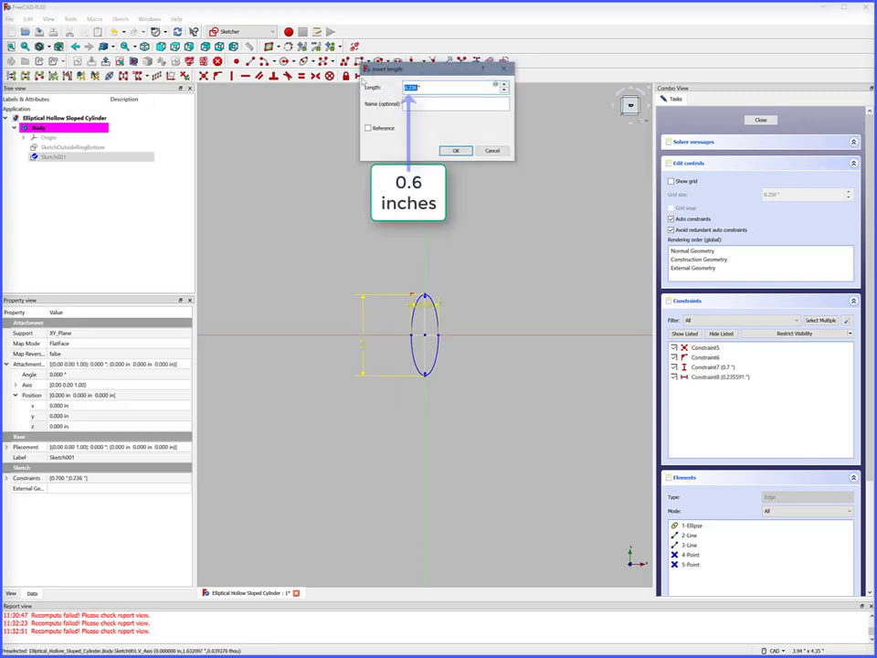
type(".6")
key("Return")
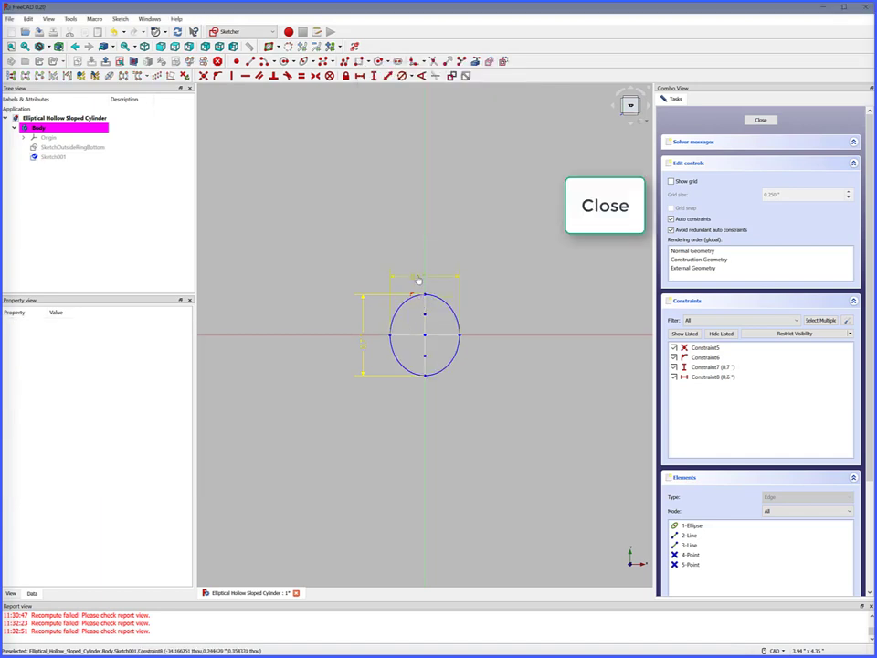
left_click(765, 120)
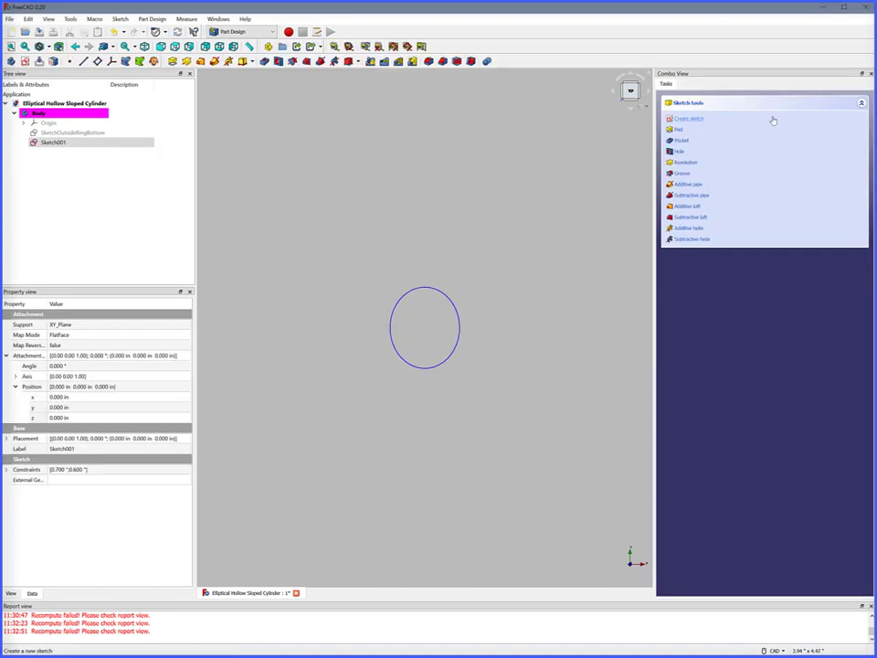
Rename Sketch001 to SketchOutsideRingTop and make SketchOutsideRingBottom visible
left_click(71, 142)
key("F2")
type("SketchOutsideRingTop")
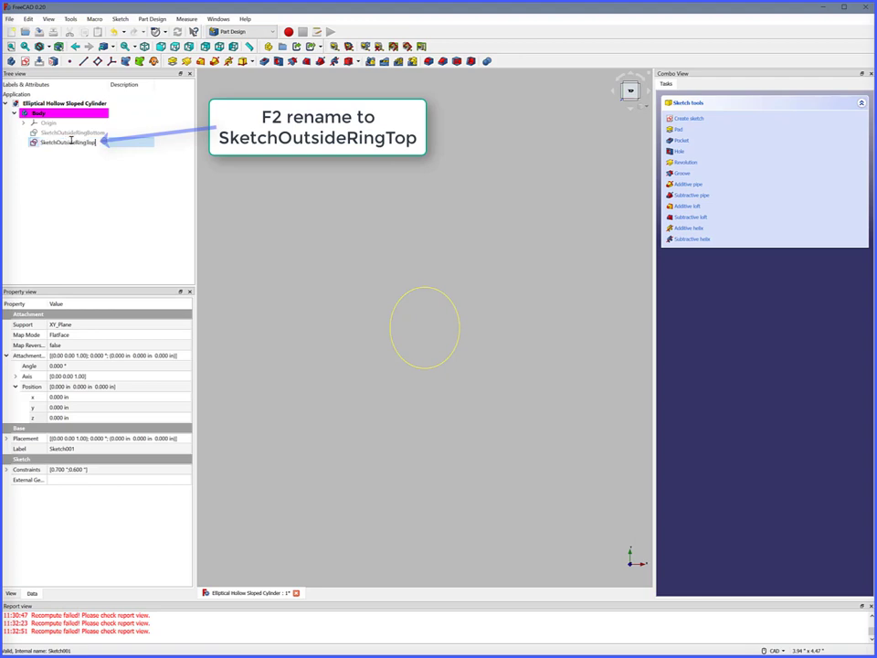
key("Return")
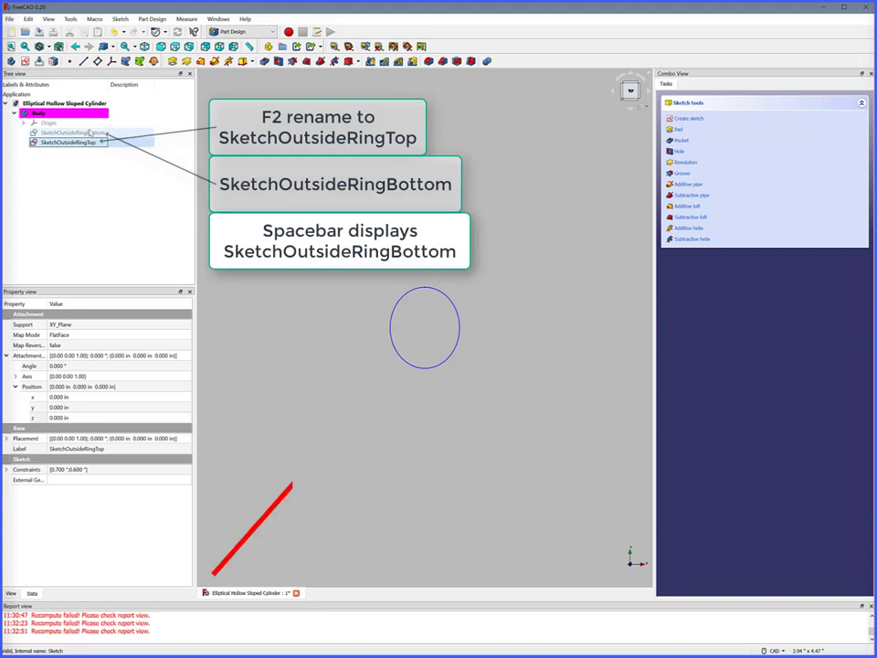
left_click(104, 132)
key("space")
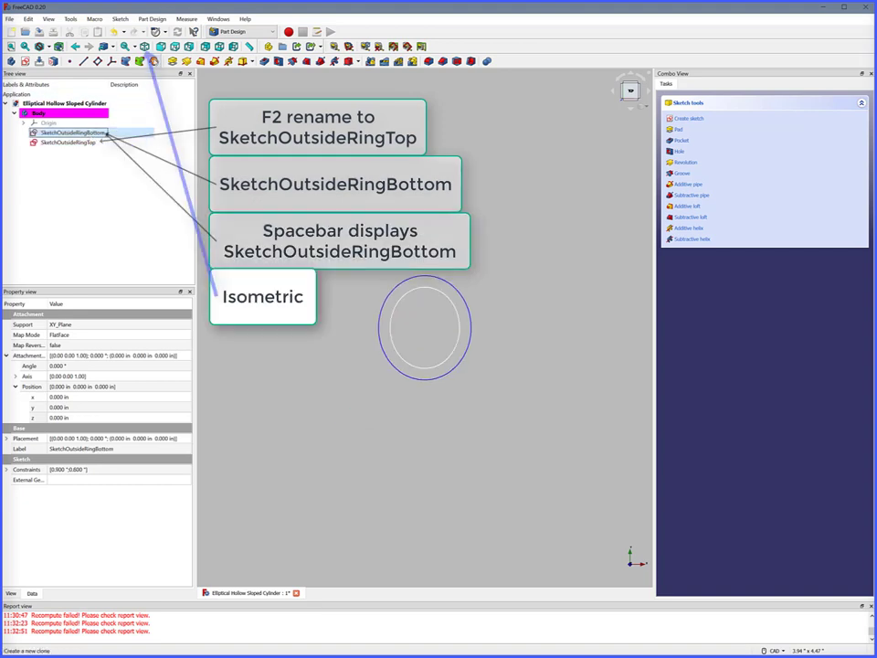
In isometric view, set the attachment position Z of SketchOutsideRingTop to 0.75 inches
left_click(144, 46)
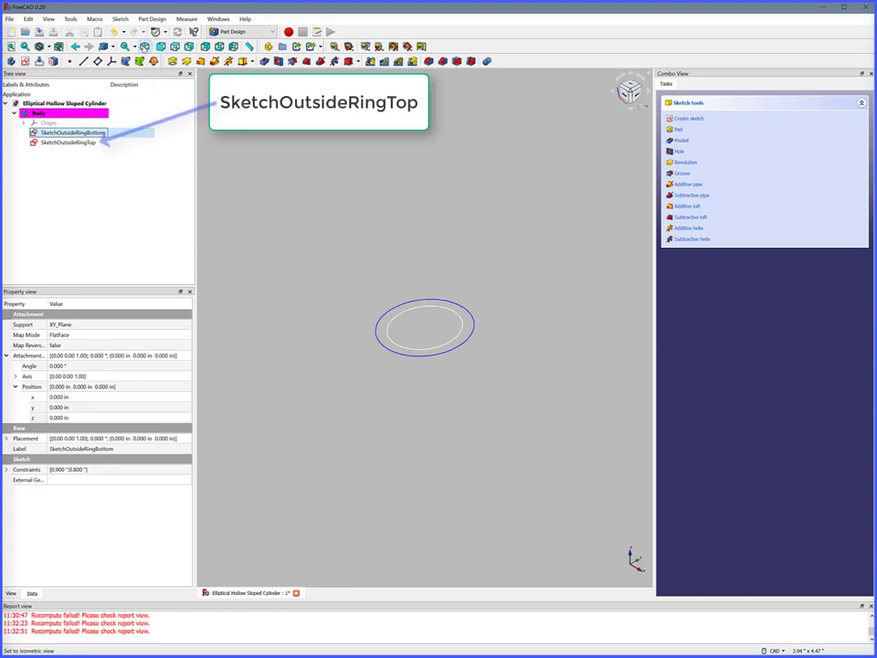
left_click(68, 141)
left_click(65, 417)
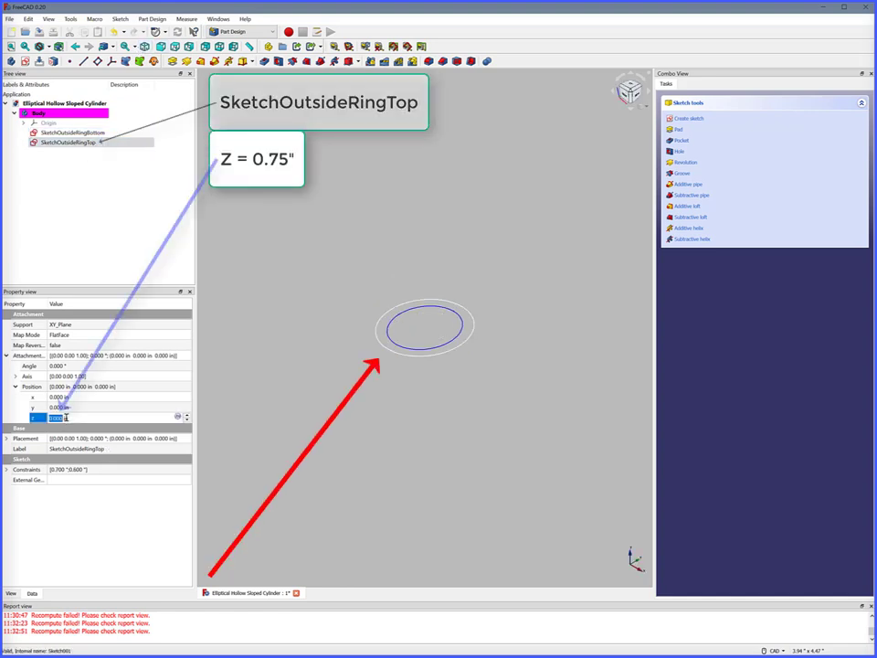
key("BackSpace")
type("0.75")
key("Return")
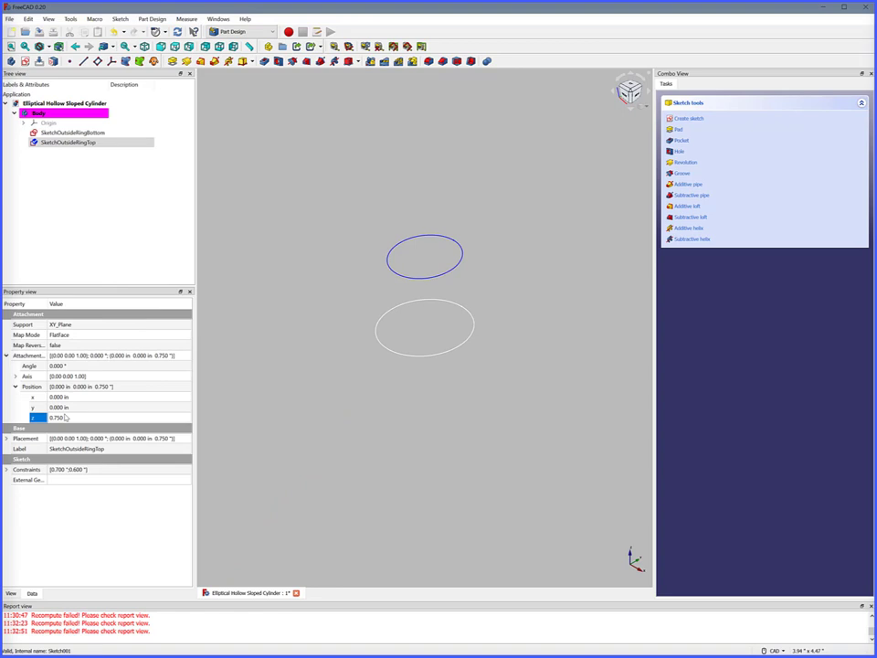
Create an additive loft from SketchOutsideRingBottom to SketchOutsideRingTop
left_click(99, 133, "ctrl")
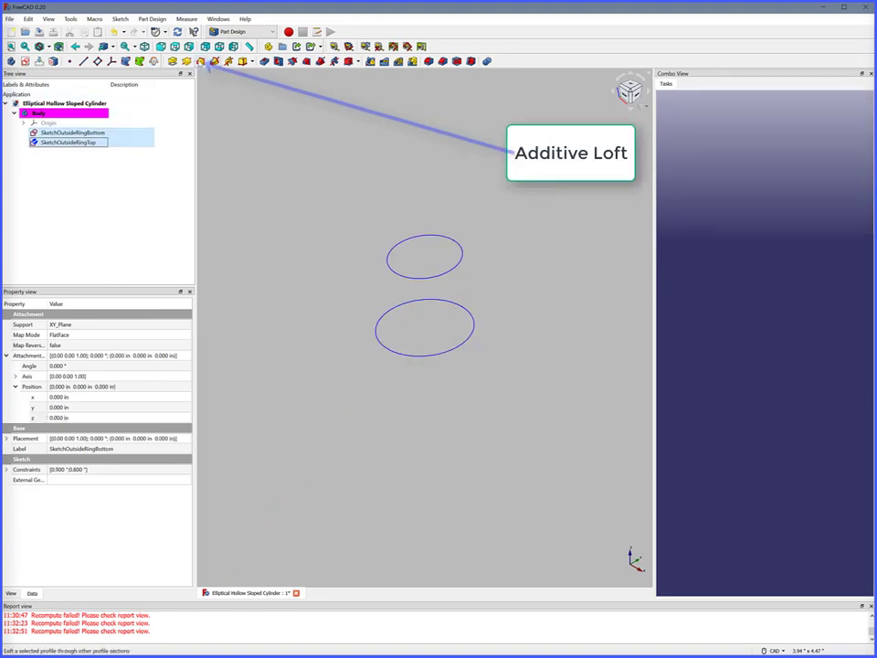
left_click(201, 61)
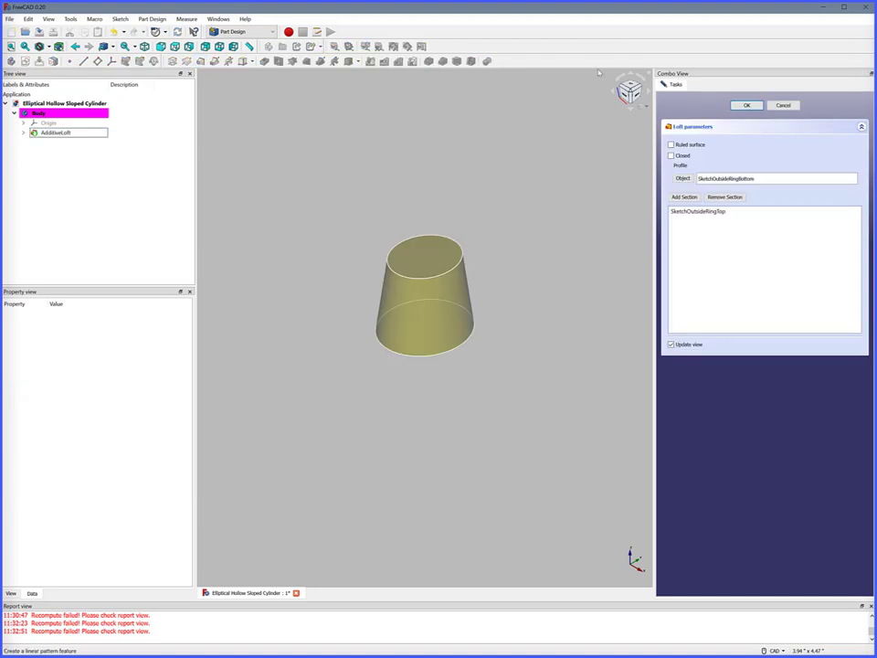
left_click(746, 105)
Open SketchOutsideRingBottom for editing and draw a smaller tilted ellipse by center inside the existing one, near the origin
left_click(100, 143)
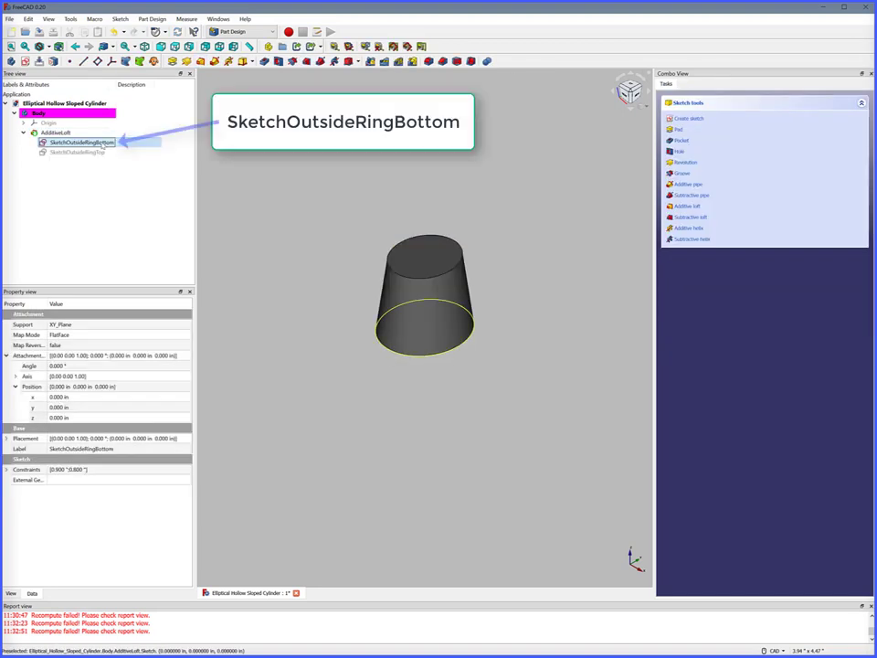
double_click(103, 144)
left_click(304, 61)
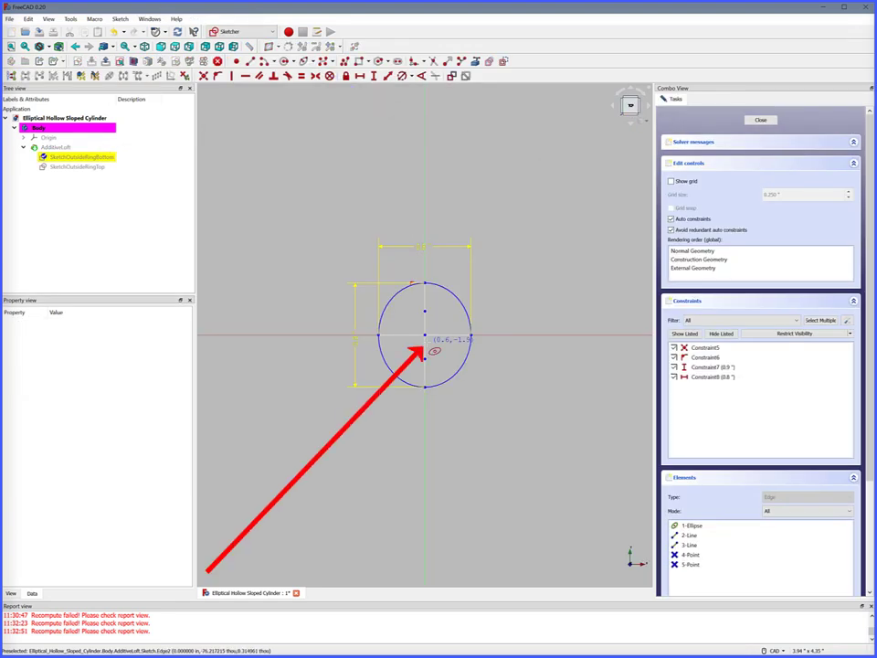
left_click(425, 335)
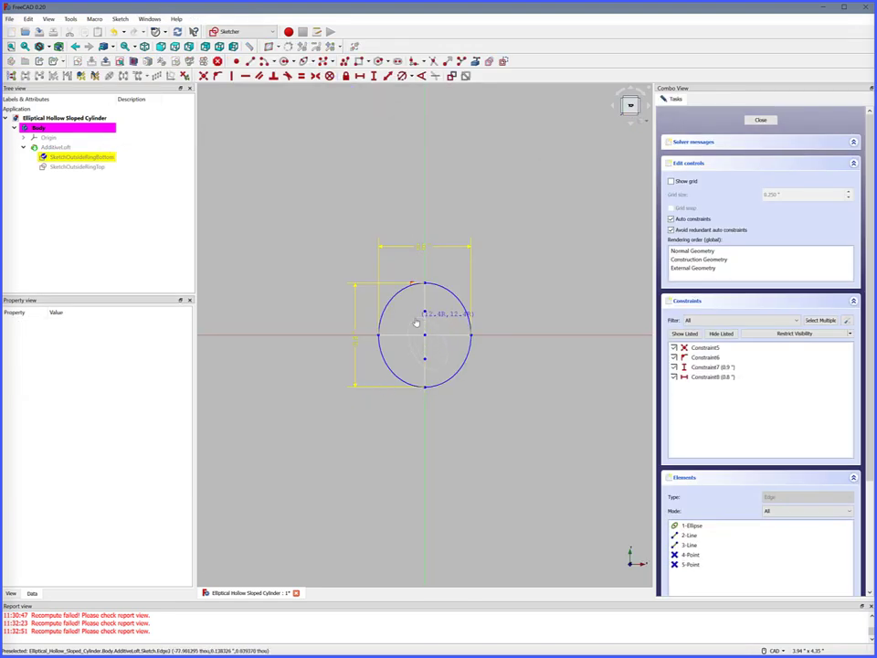
left_click(415, 321)
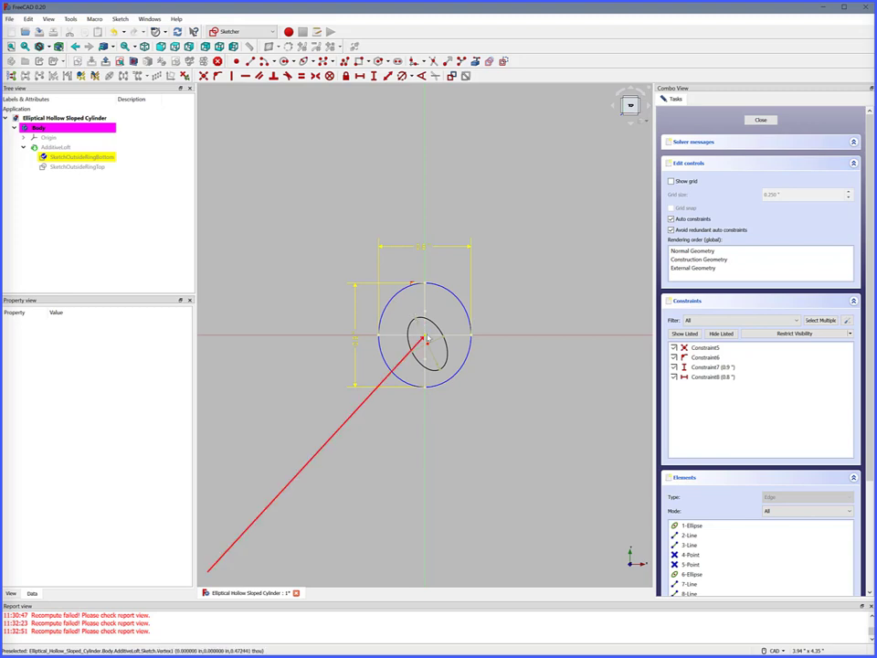
Make the inner ellipse's center coincident with the origin and constrain its upper major-axis endpoint onto the outer ellipse's major axis
left_click(427, 339)
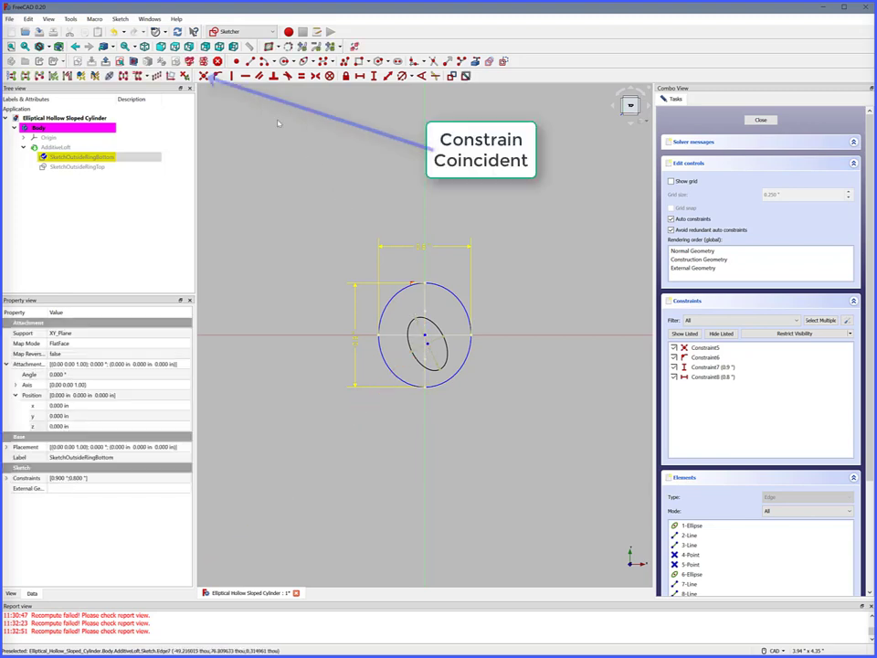
left_click(203, 75)
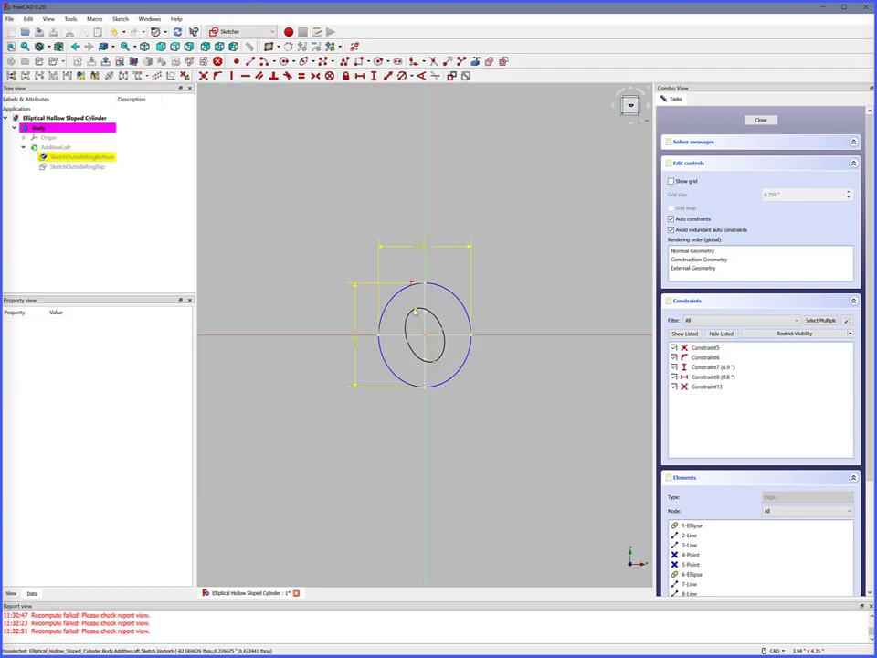
left_click(420, 304)
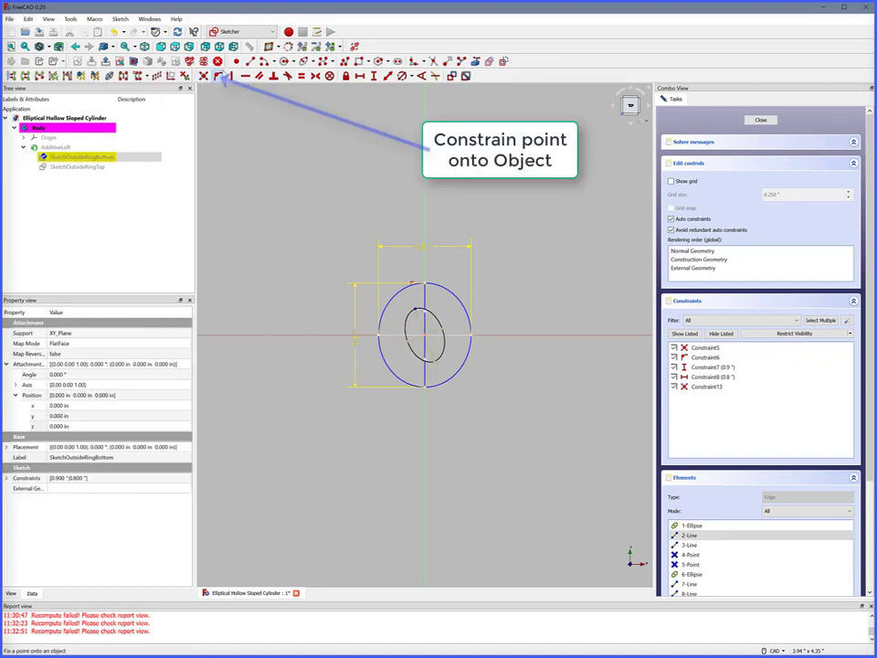
left_click(219, 77)
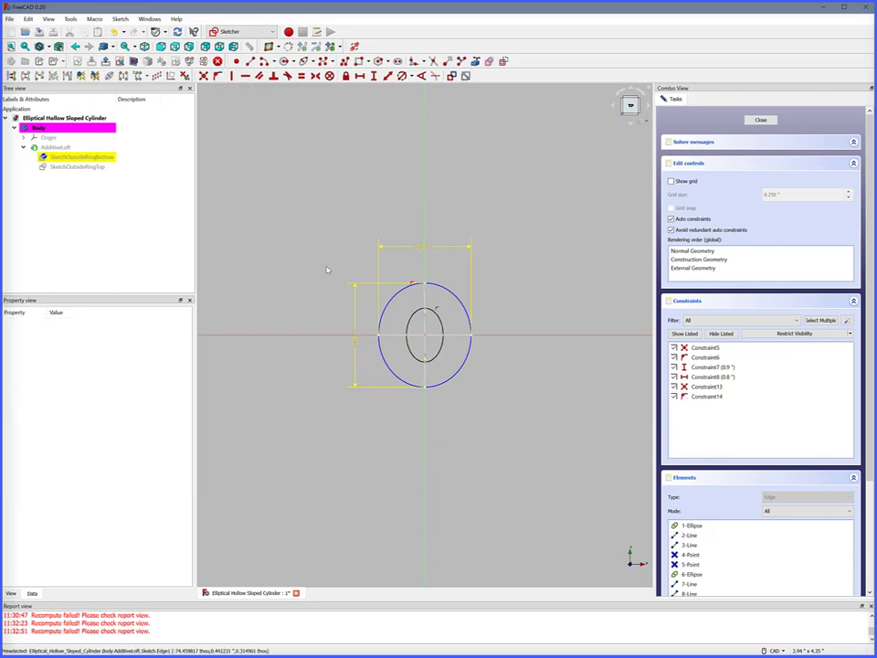
Constrain the vertical distance between the inner ellipse's upper and lower endpoints to 0.85 inches
left_click(424, 315)
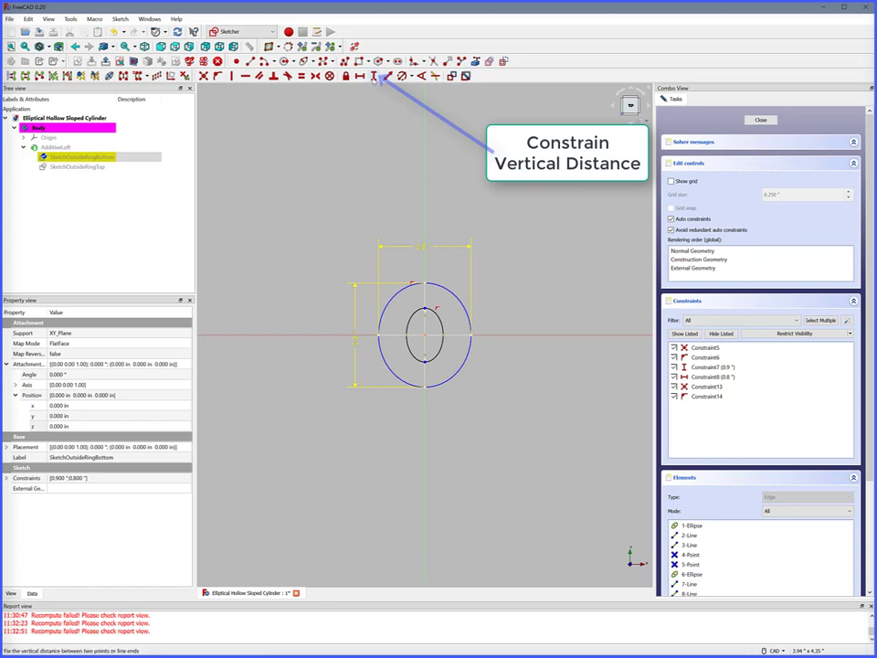
left_click(374, 75)
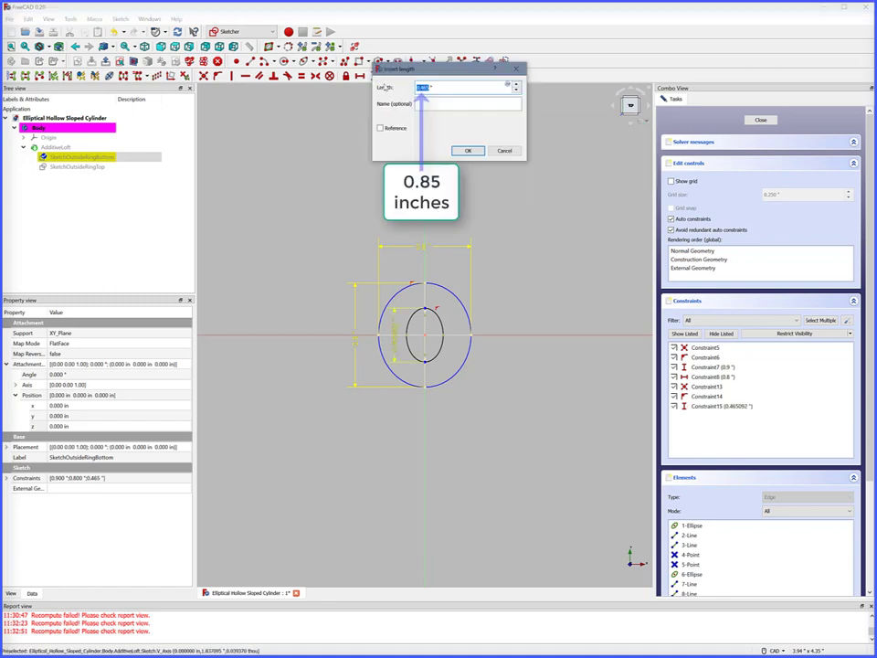
type(".85")
key("Return")
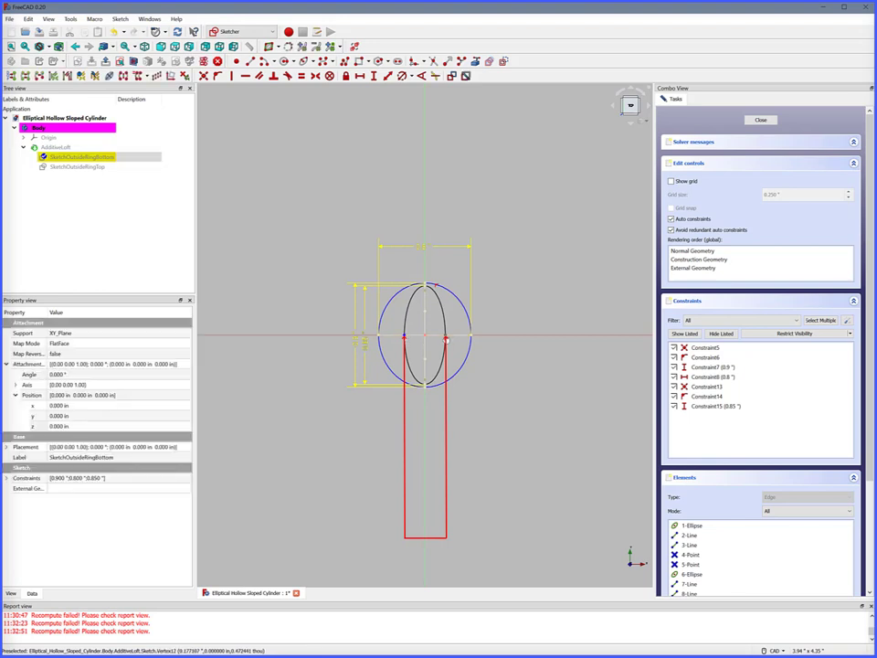
Constrain the horizontal distance between the inner ellipse's side endpoints to 0.75 inches and close SketchOutsideRingBottom
left_click(360, 75)
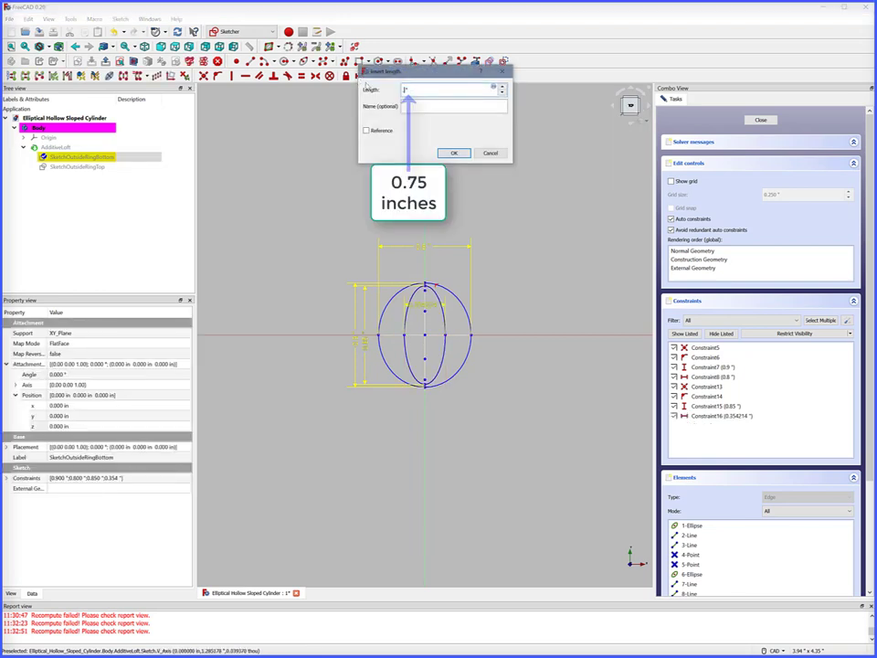
type(".75")
key("Return")
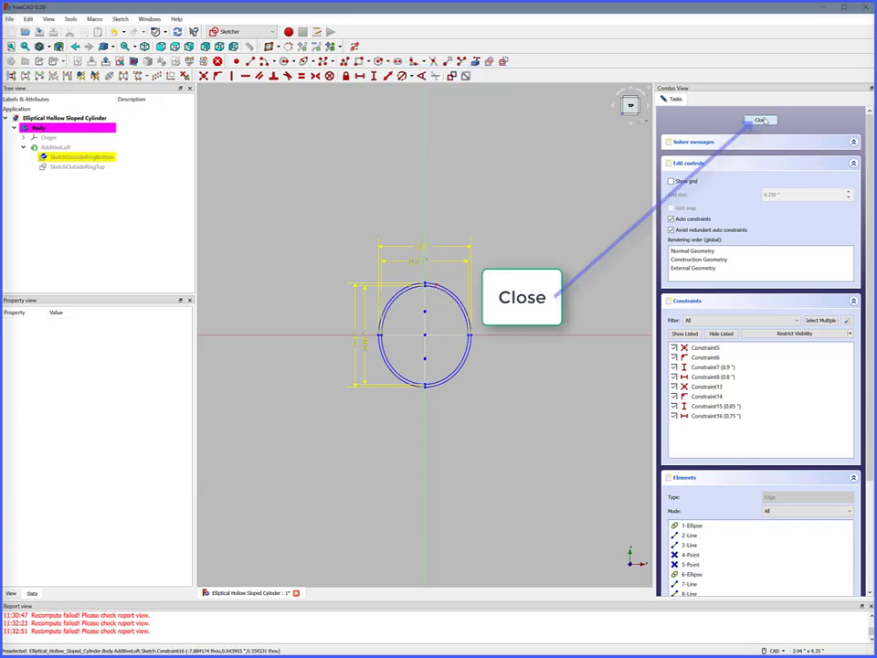
left_click(761, 120)
In SketchOutsideRingTop, draw an inner ellipse centered on the origin with its upper major-axis endpoint constrained onto the outer ellipse's major axis
left_click(82, 152)
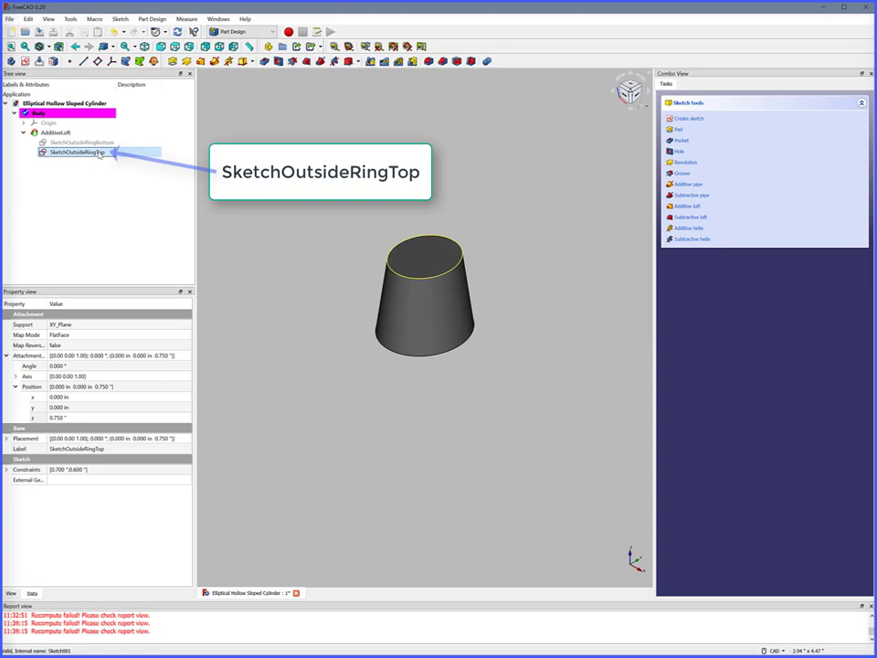
double_click(99, 153)
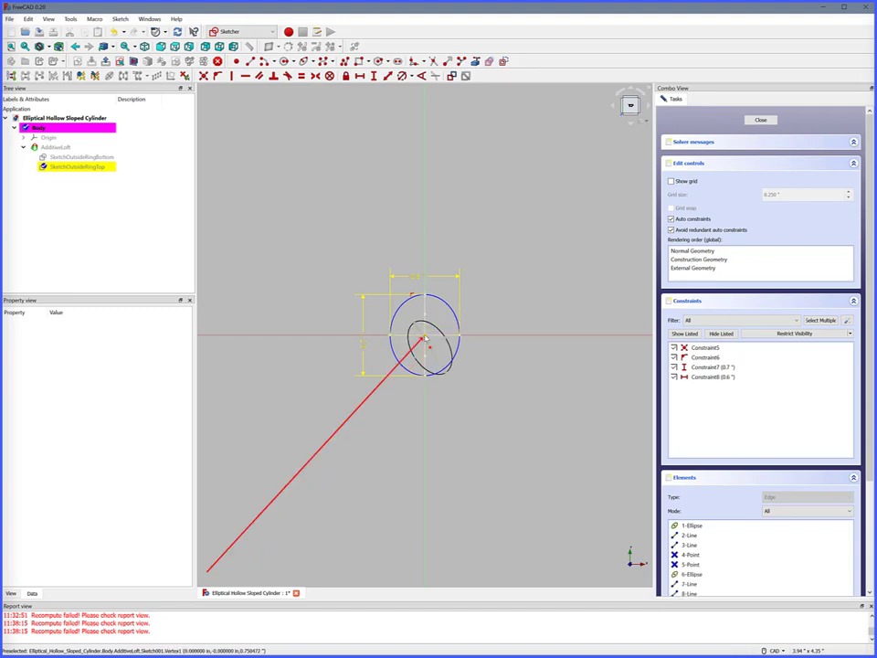
left_click(431, 350)
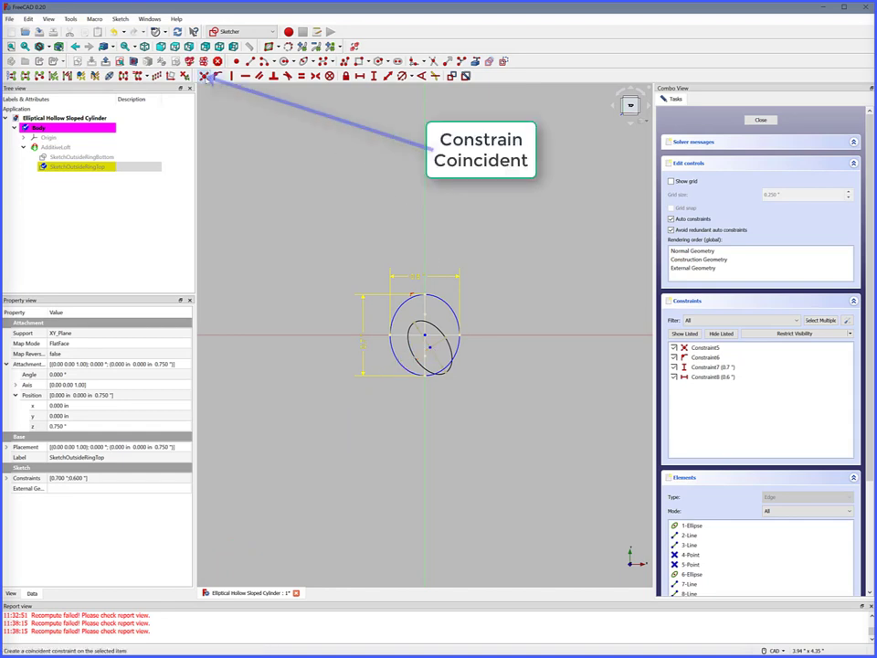
left_click(206, 76)
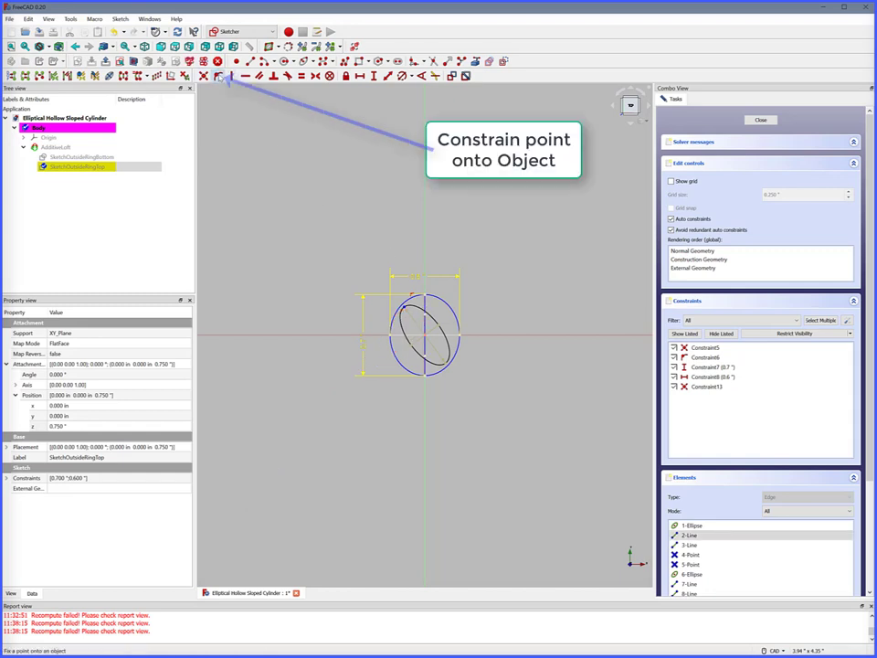
left_click(219, 77)
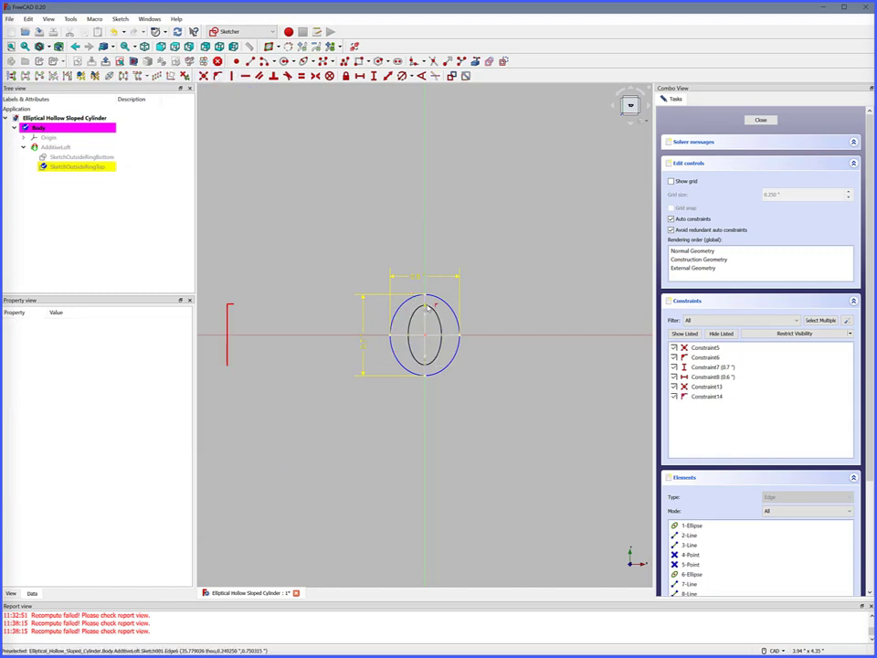
Constrain the vertical distance between the top sketch's inner ellipse upper and lower endpoints to 0.65 inches
left_click(424, 366)
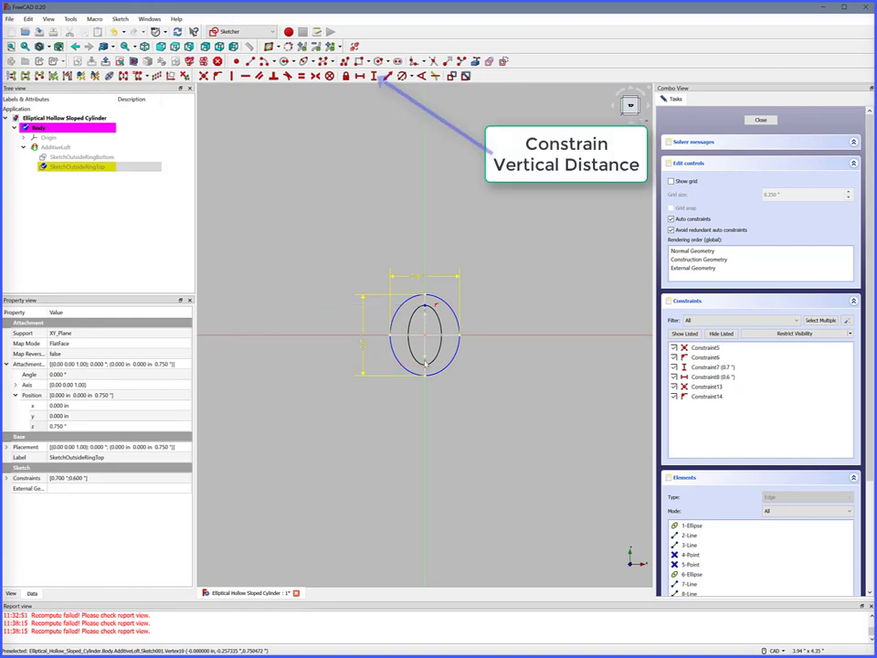
left_click(374, 75)
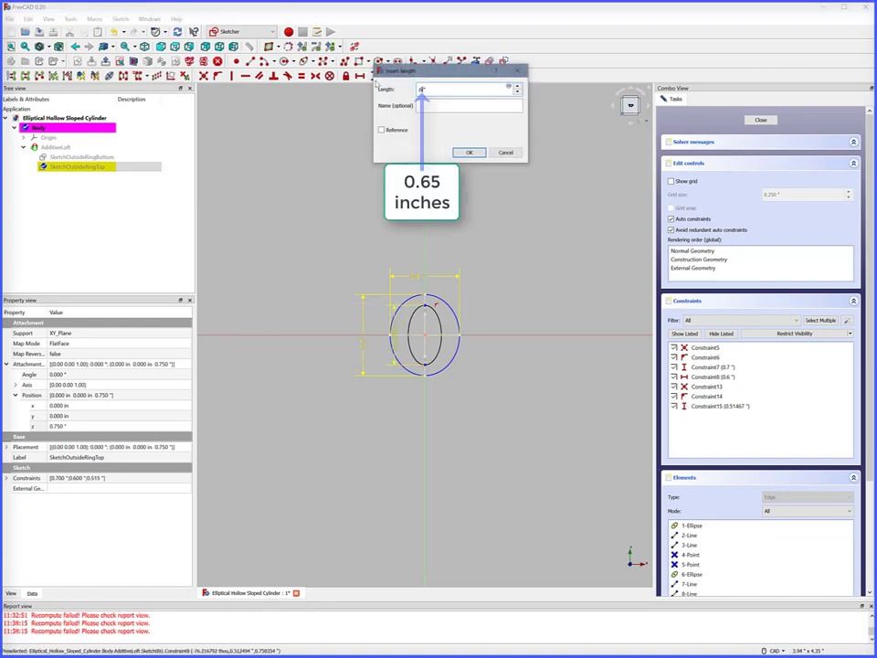
type(".65")
key("Return")
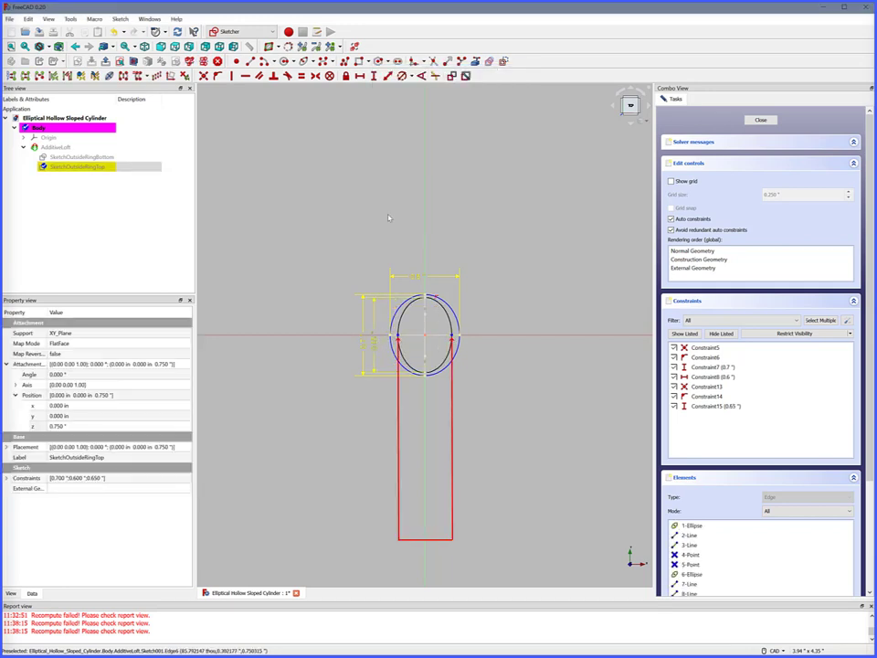
Constrain the horizontal distance between the top sketch's inner ellipse side endpoints to 0.55 inches and close the sketch
left_click(360, 76)
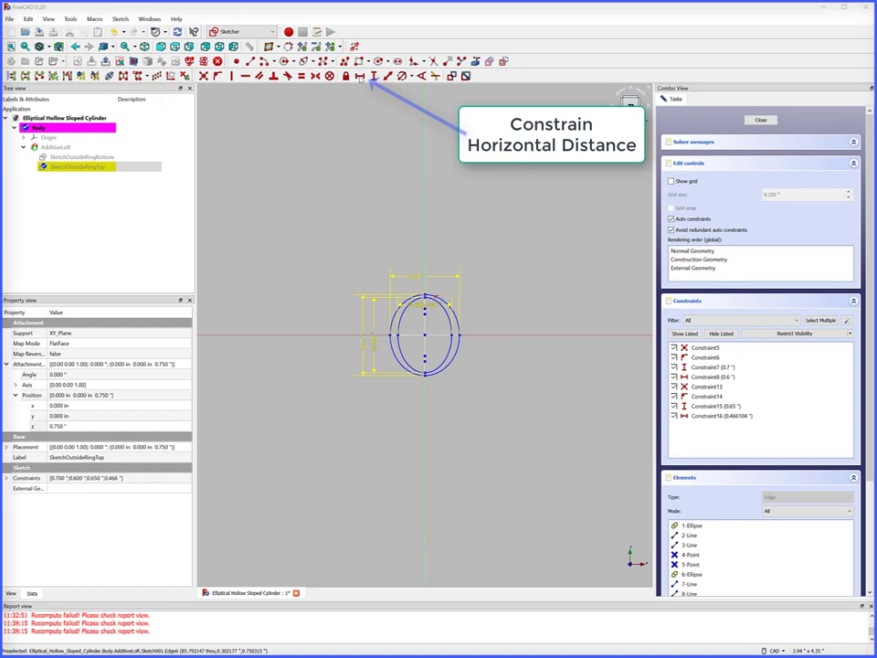
key("BackSpace")
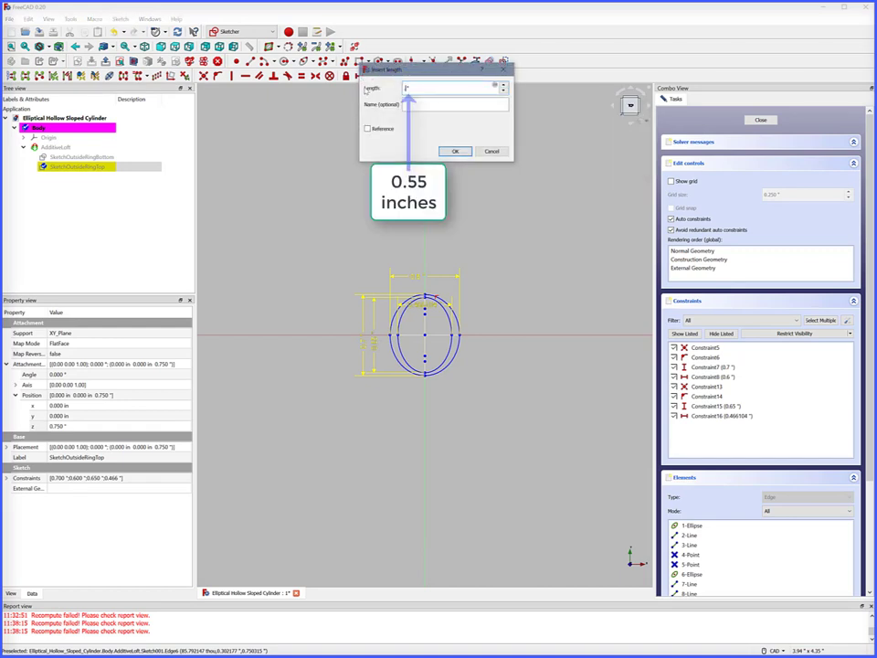
type(".55")
key("Return")
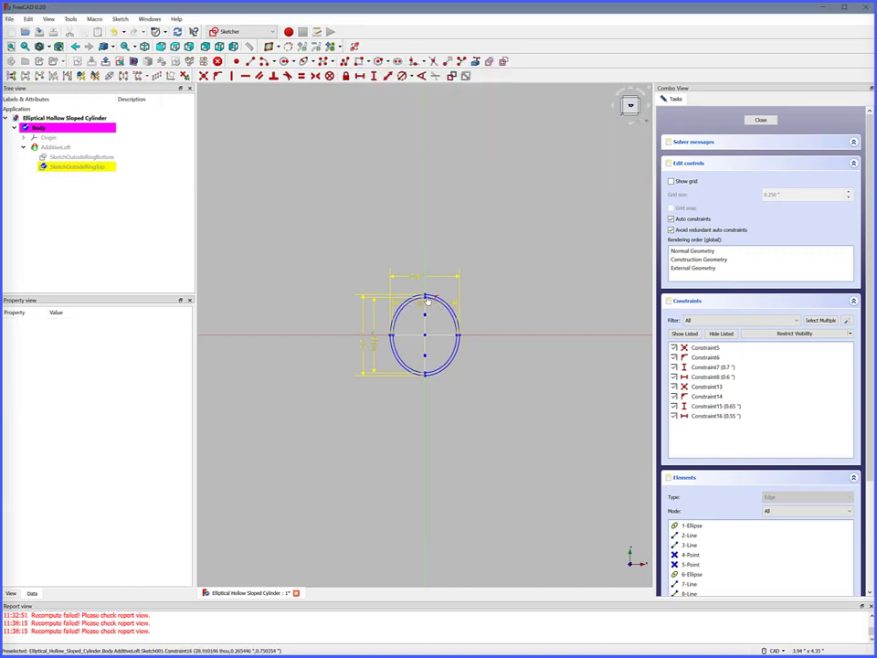
left_click(760, 120)
middle_click_drag(383, 215, 442, 211)
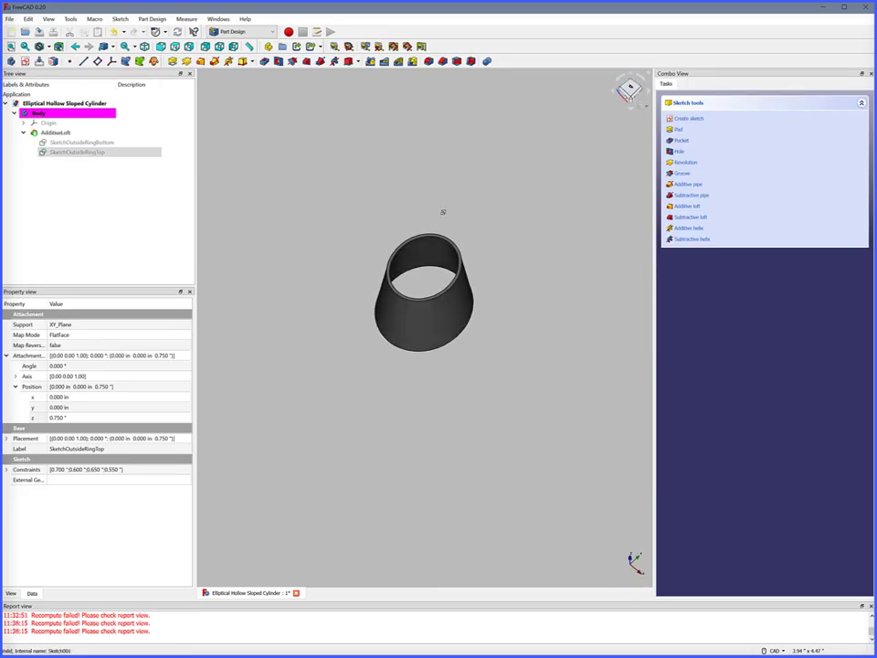